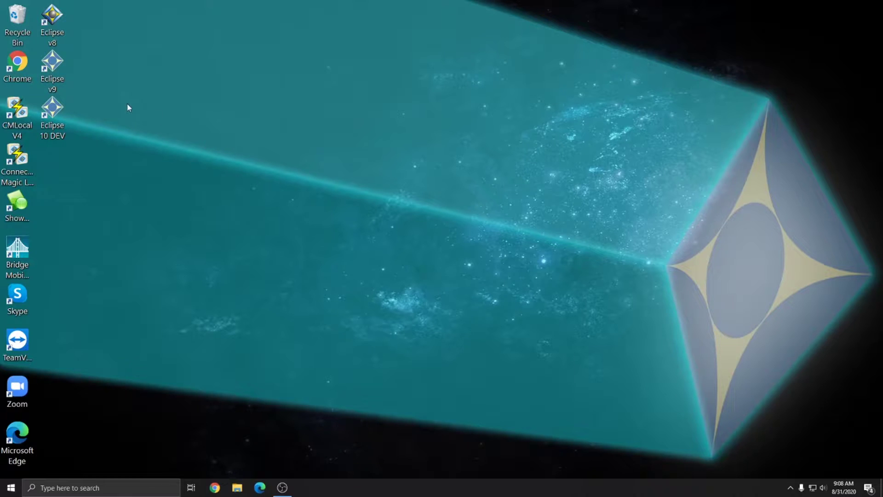
# Launch Eclipse 9 and finish new user setup with the user's full name and a short name
pyautogui.doubleClick(53, 69)
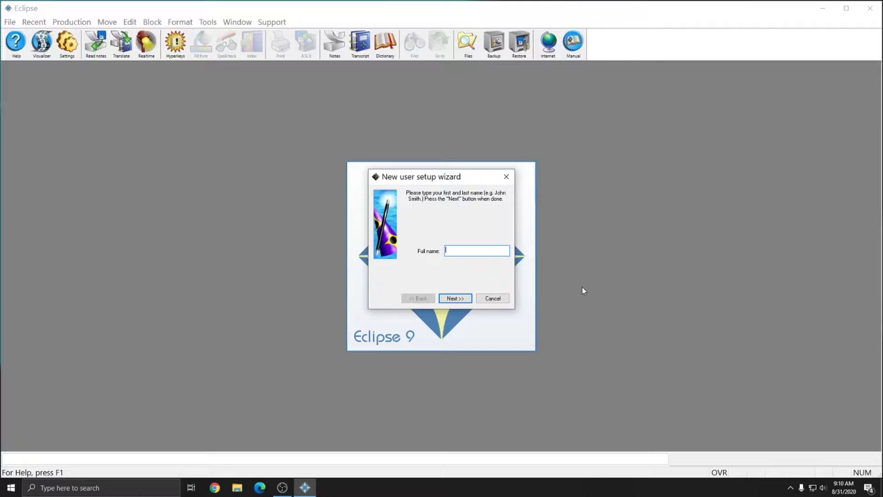
pyautogui.click(454, 298)
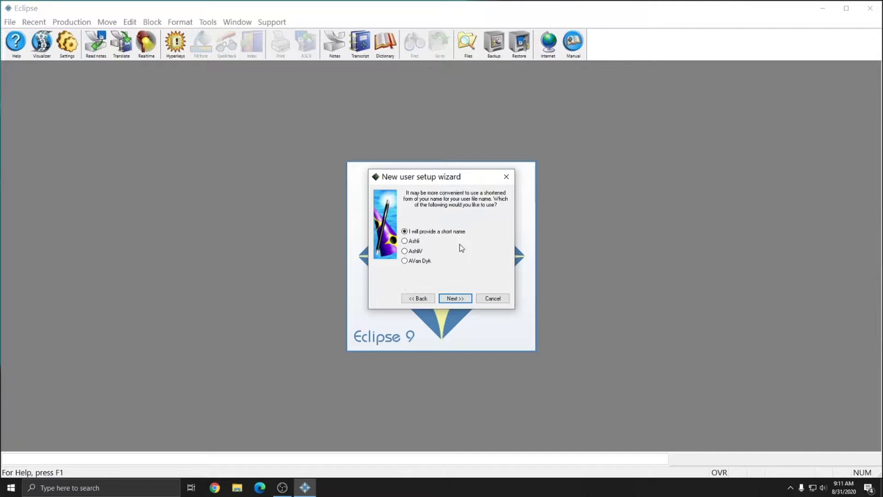
pyautogui.click(454, 298)
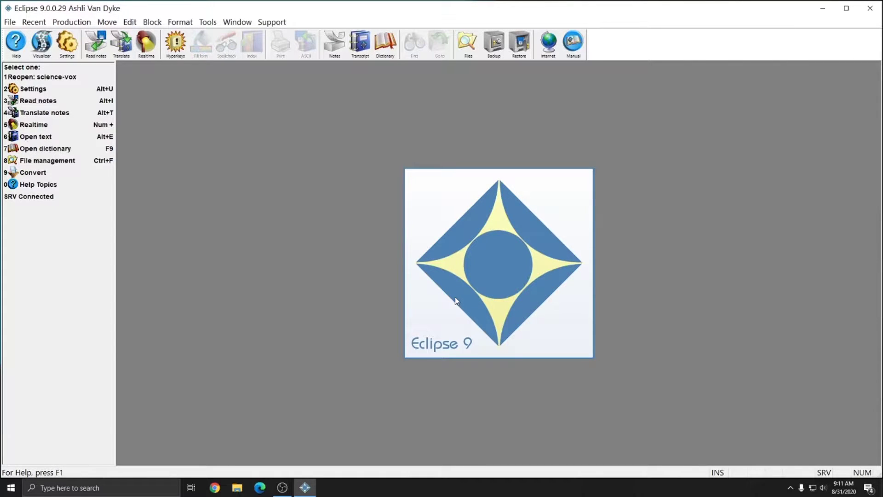
# Close Eclipse, relaunch it from the desktop icon, and log in as the existing user
pyautogui.click(870, 8)
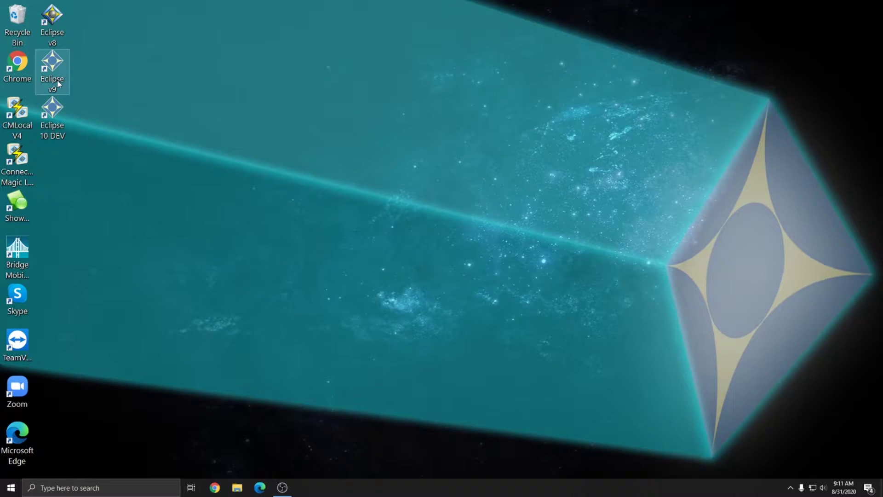
pyautogui.doubleClick(55, 79)
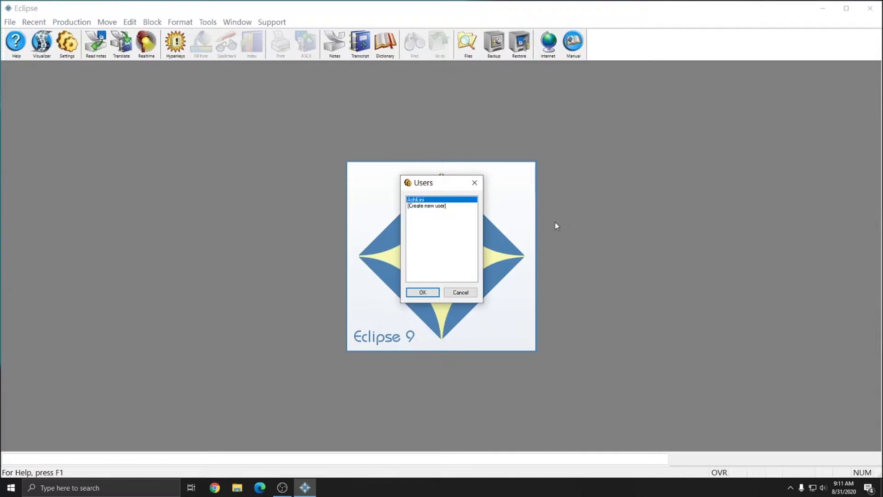
pyautogui.click(422, 292)
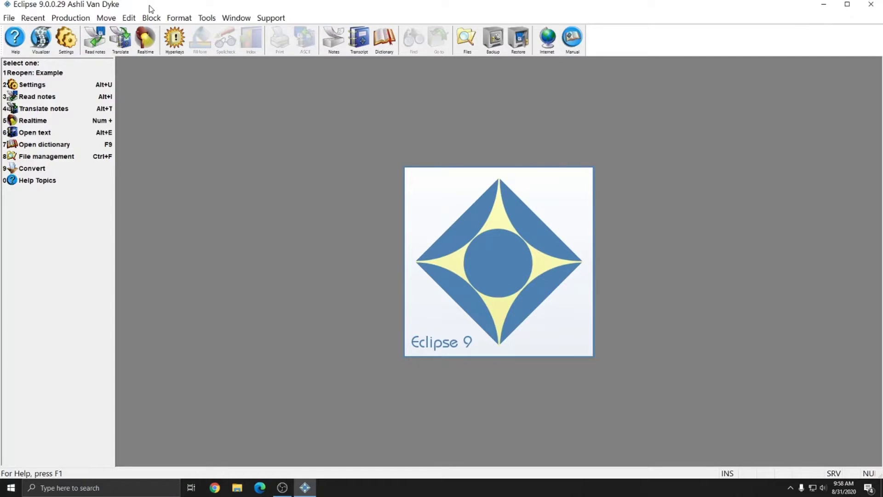
pyautogui.click(66, 21)
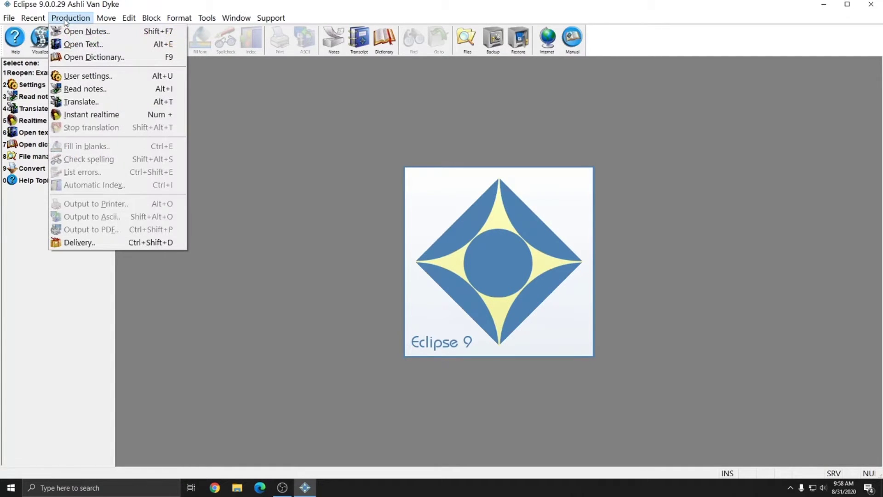
pyautogui.click(83, 45)
pyautogui.scroll(-1, 396, 246)
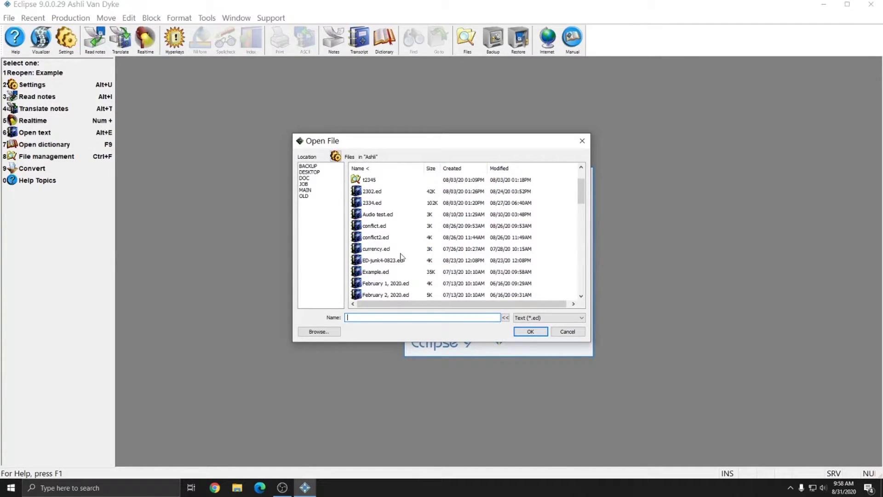
pyautogui.doubleClick(374, 271)
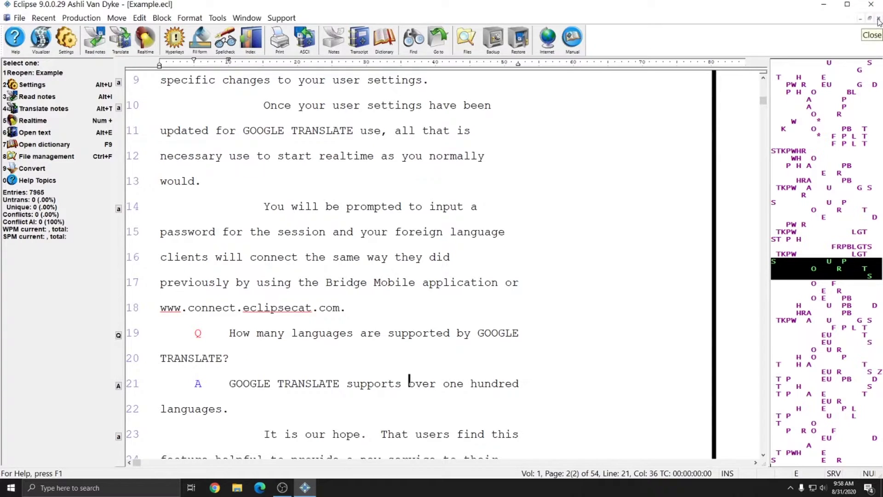
pyautogui.click(879, 19)
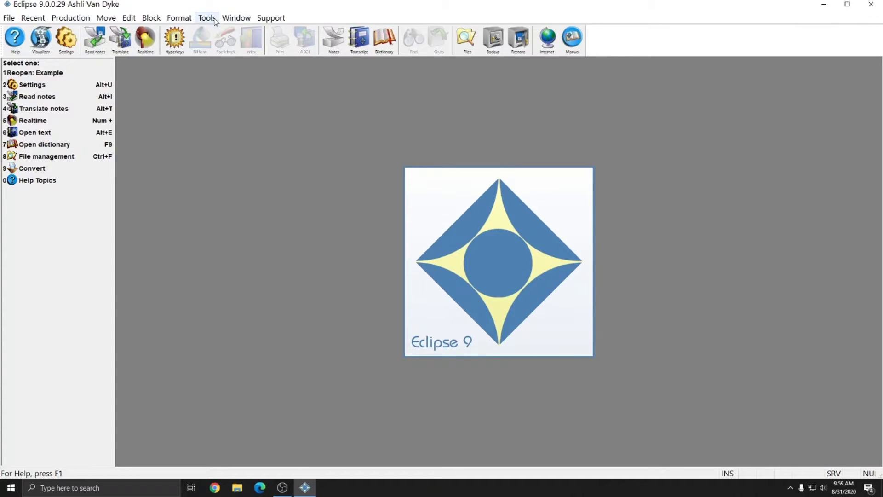
pyautogui.click(10, 18)
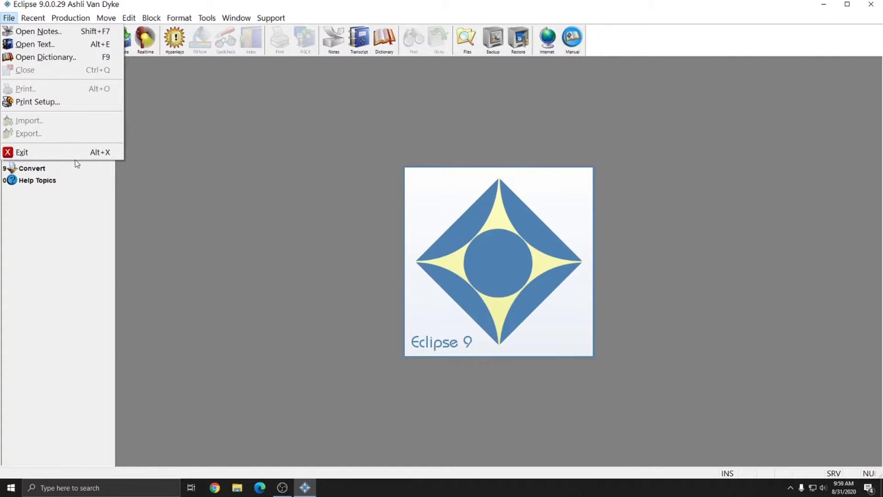
pyautogui.click(247, 184)
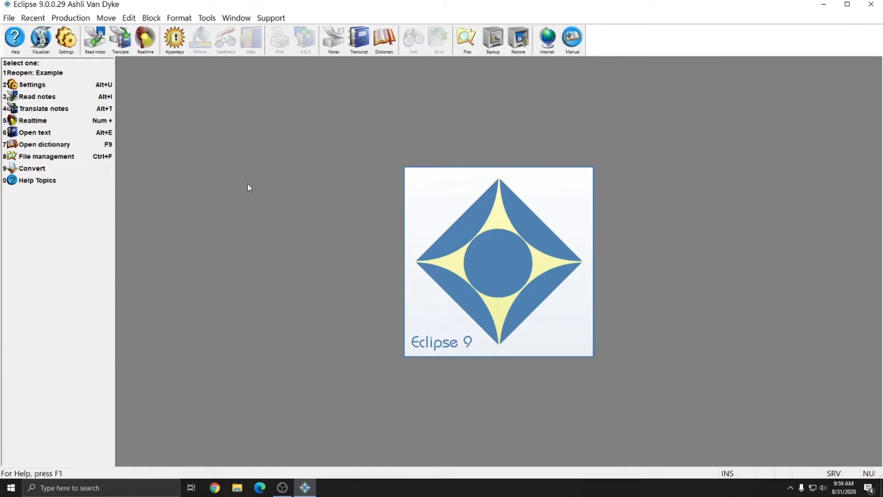
pyautogui.click(33, 20)
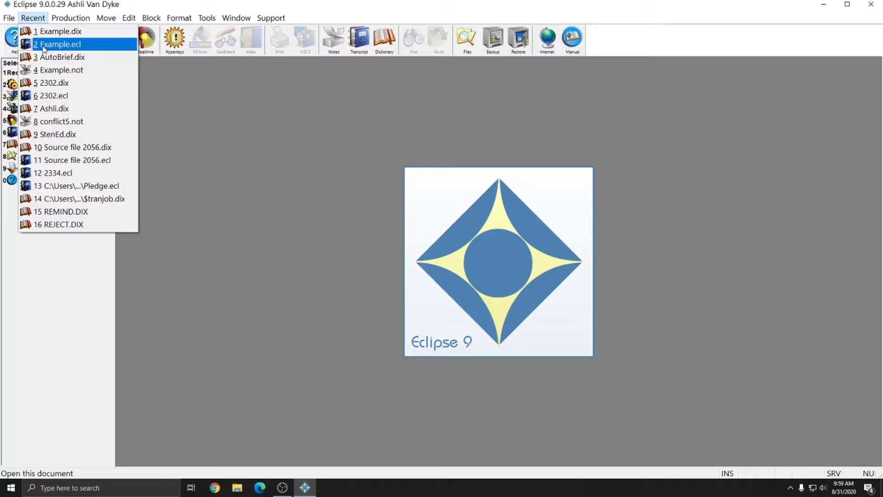
pyautogui.click(44, 45)
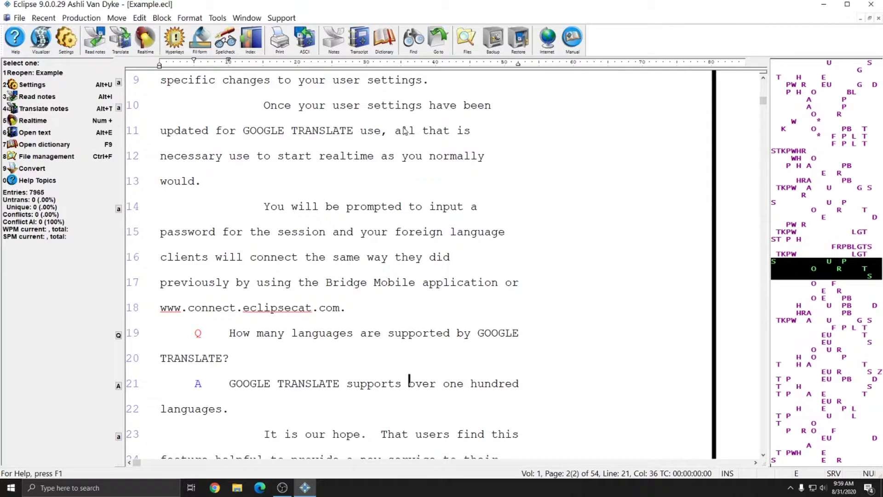
pyautogui.click(878, 18)
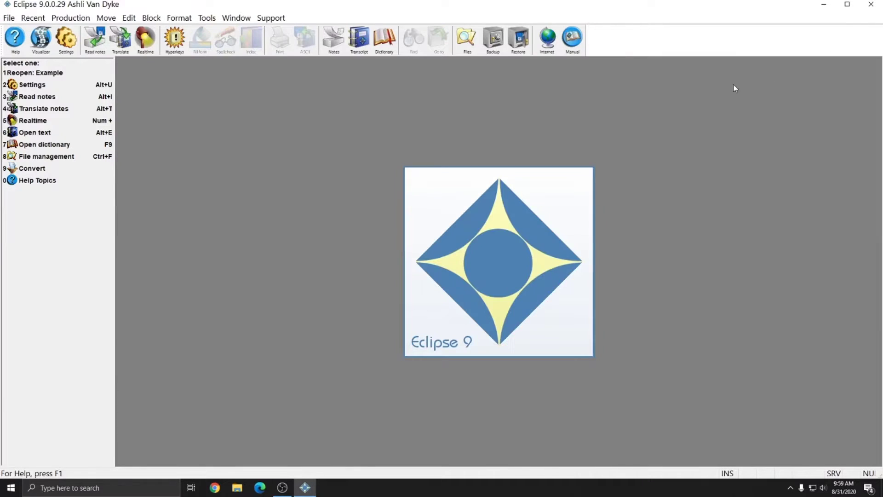
pyautogui.click(28, 18)
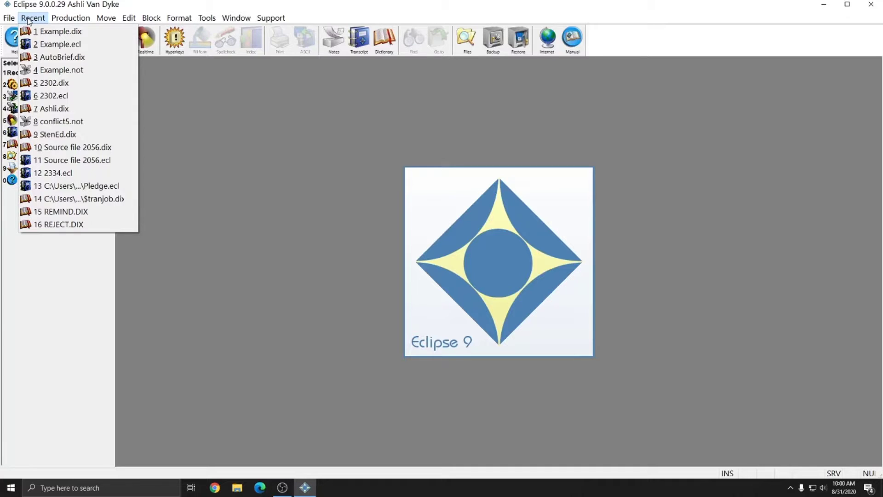
pyautogui.click(29, 19)
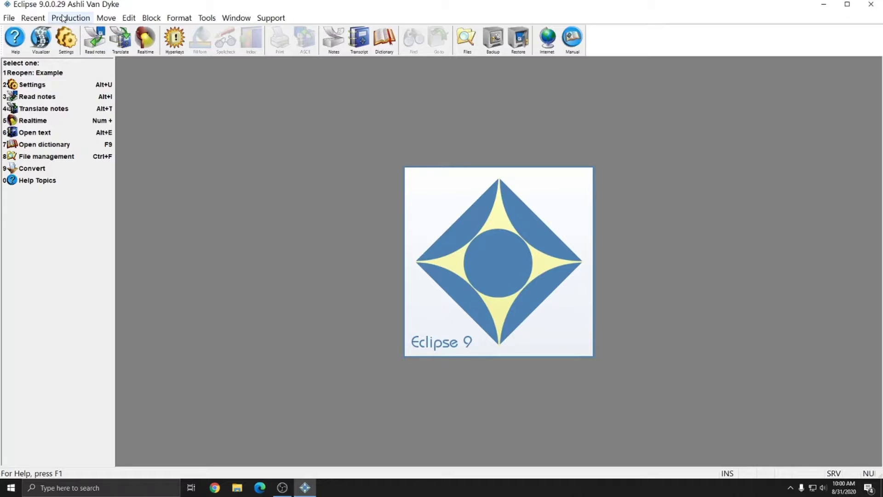
pyautogui.click(64, 18)
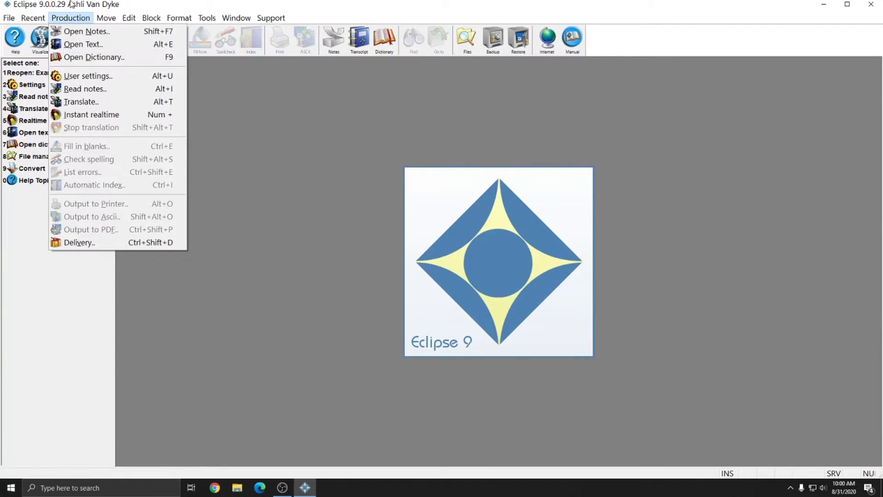
pyautogui.click(112, 18)
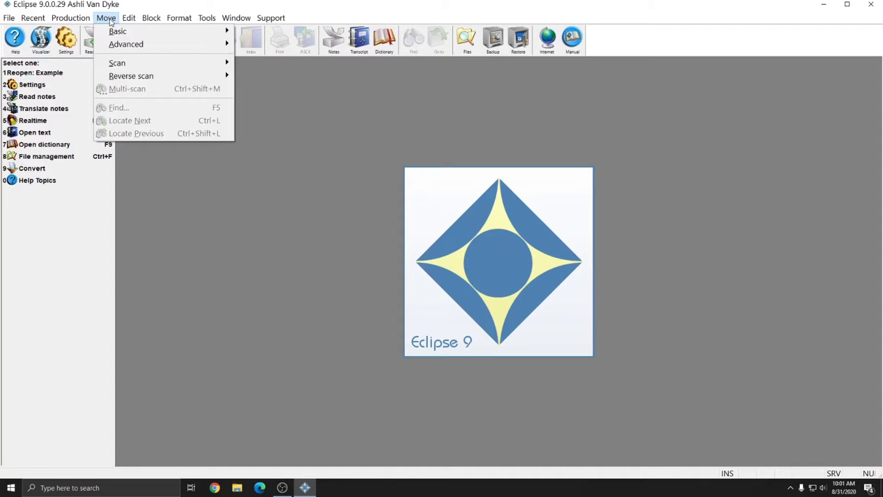
pyautogui.moveTo(114, 45)
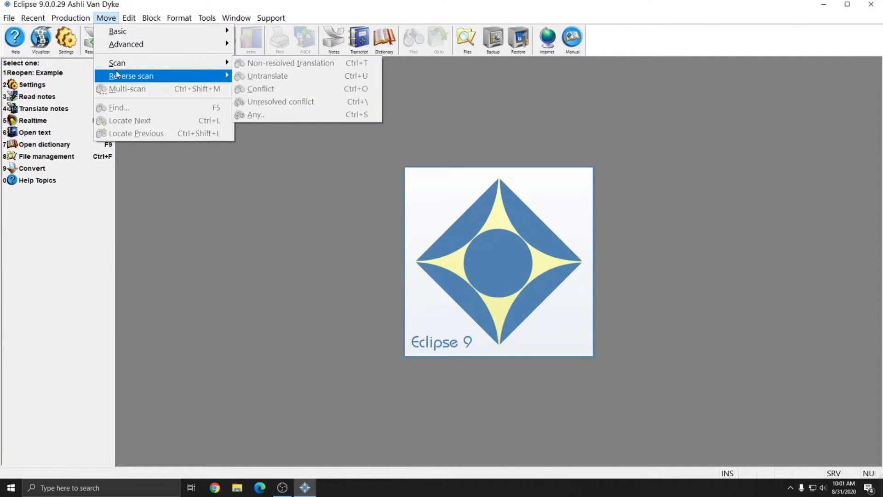
pyautogui.moveTo(118, 76)
pyautogui.click(154, 173)
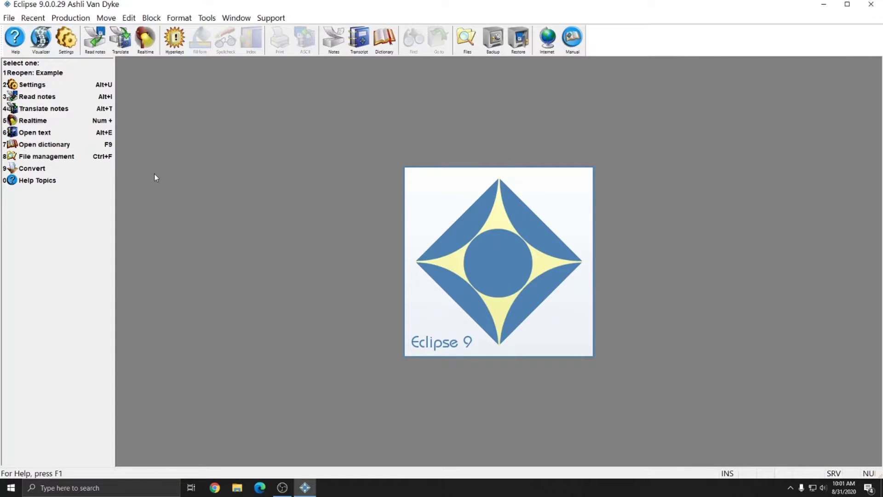
# Open the Example.ecl transcript through the file commands
pyautogui.click(73, 18)
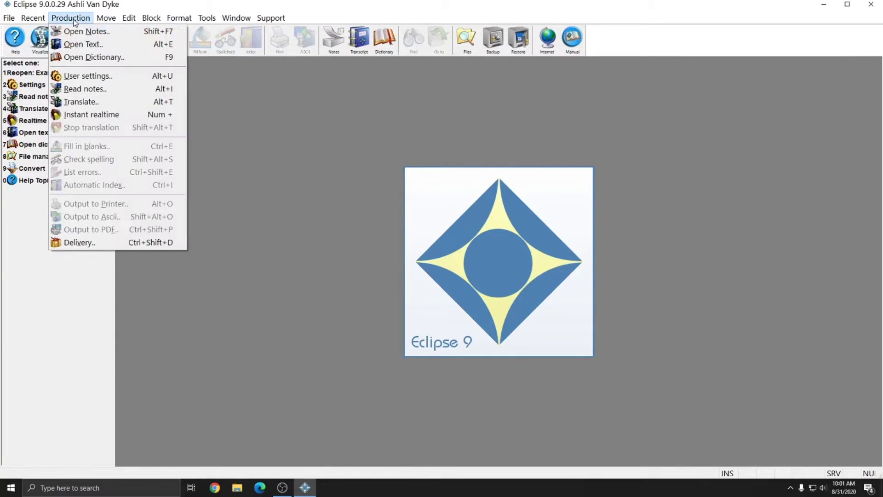
pyautogui.click(76, 45)
pyautogui.scroll(-1, 374, 247)
pyautogui.doubleClick(371, 271)
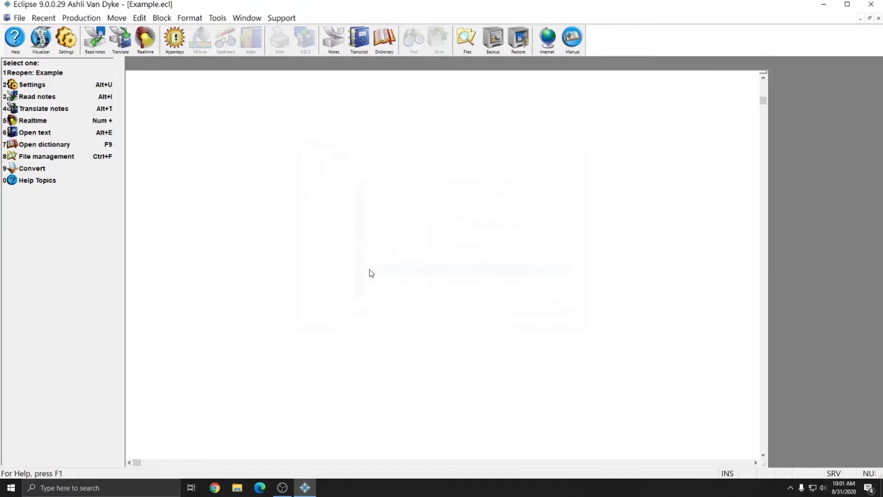
# Browse the Move menu's navigation commands, including Locate Previous (Ctrl+Shift+L)
pyautogui.click(112, 18)
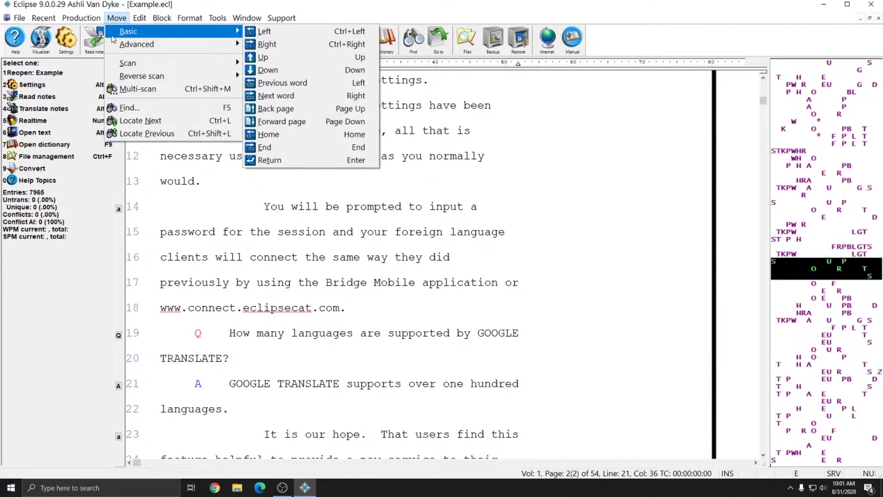
pyautogui.moveTo(117, 37)
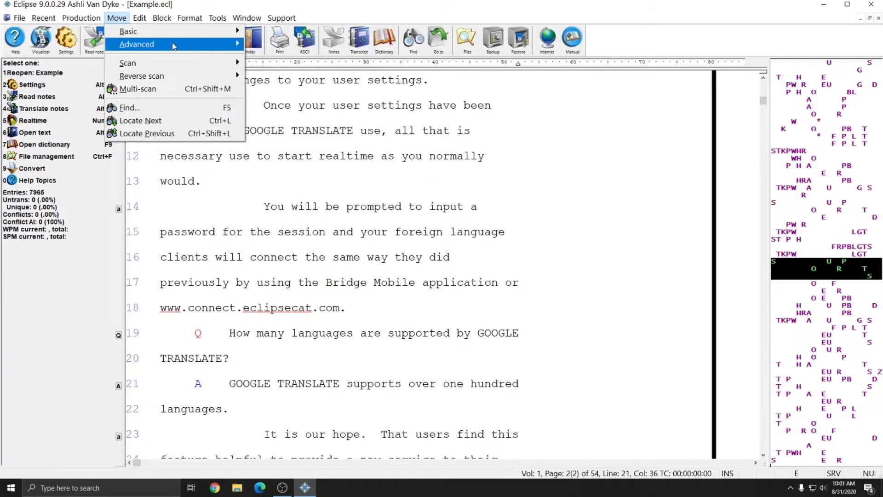
pyautogui.moveTo(132, 36)
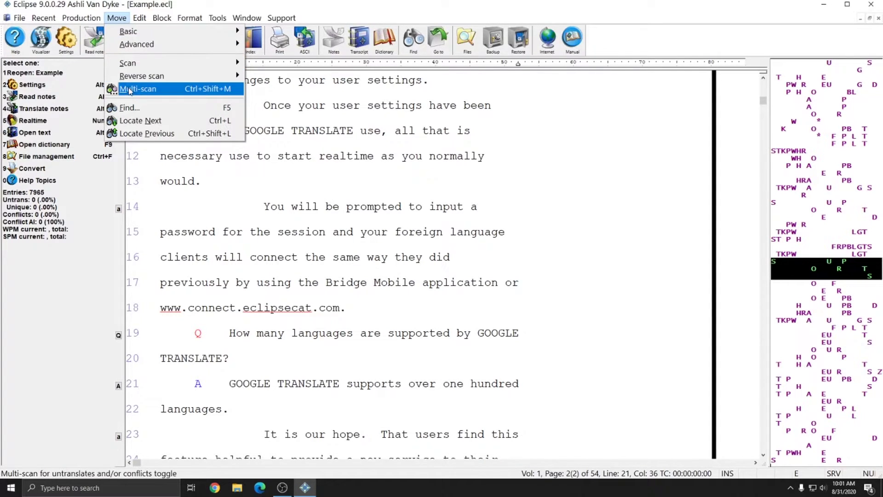
pyautogui.moveTo(174, 68)
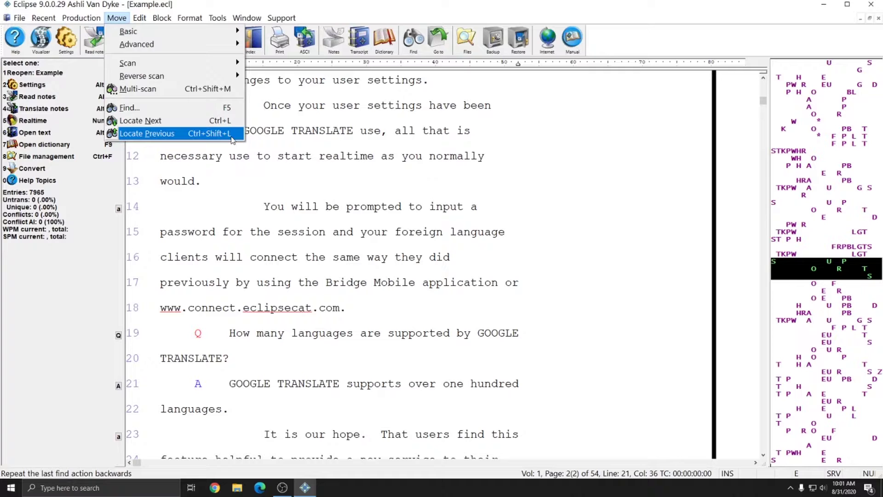
pyautogui.click(165, 199)
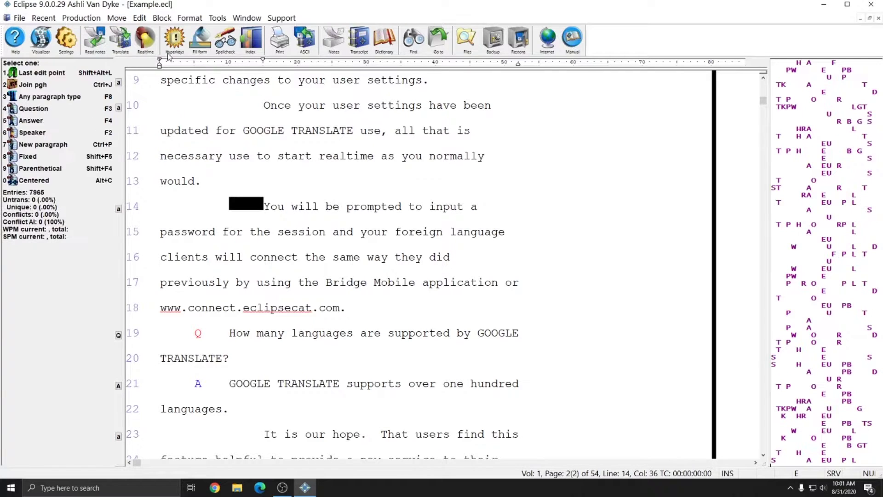
pyautogui.click(139, 18)
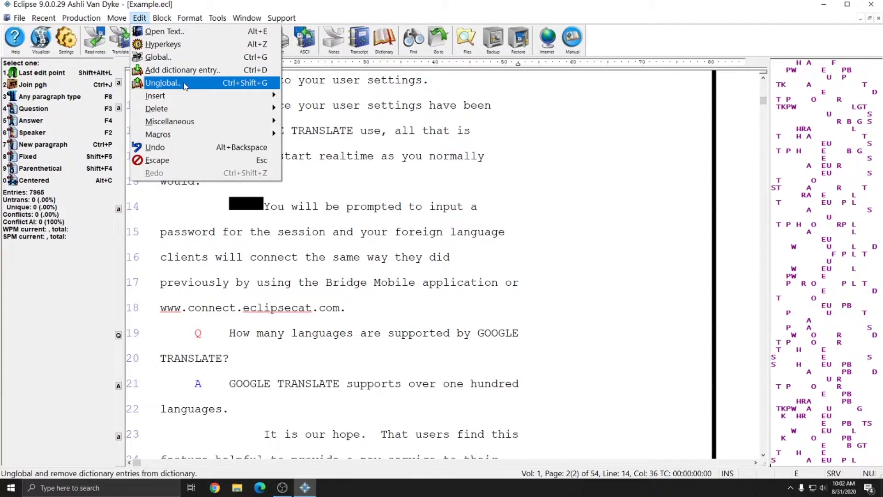
pyautogui.moveTo(184, 102)
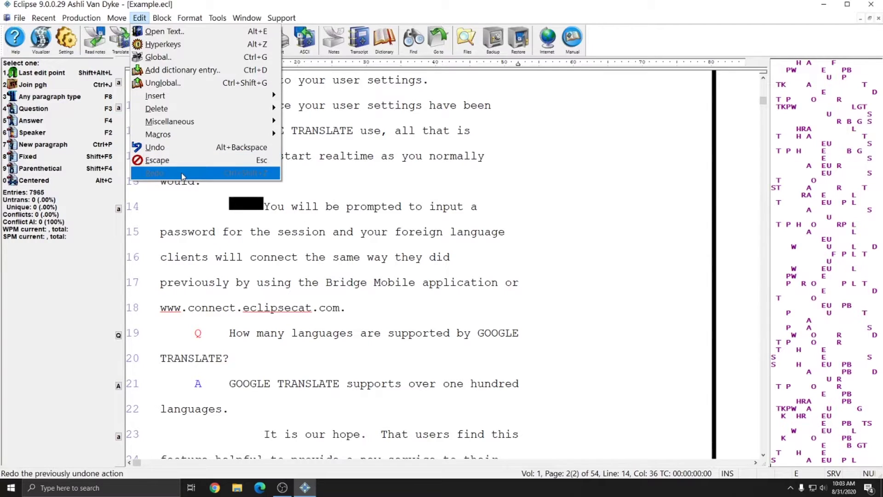
pyautogui.click(139, 18)
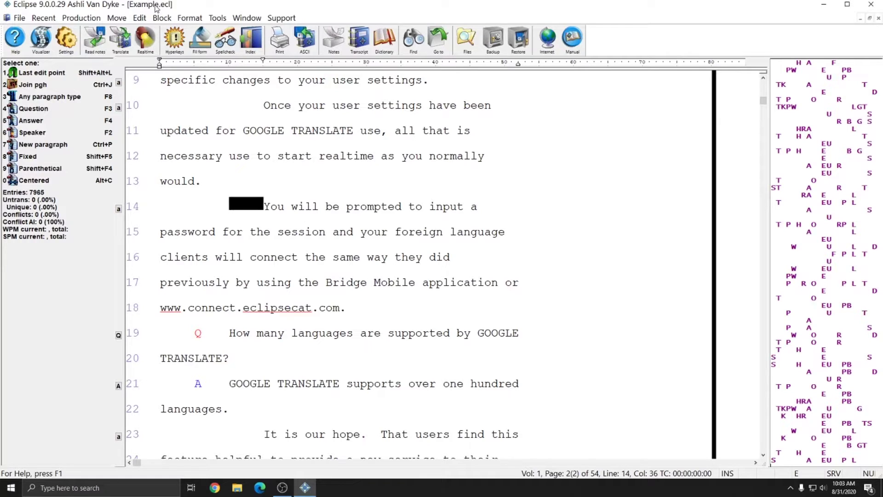
# Mark a block starting at line 14 and extend it to the end of the document
pyautogui.click(162, 18)
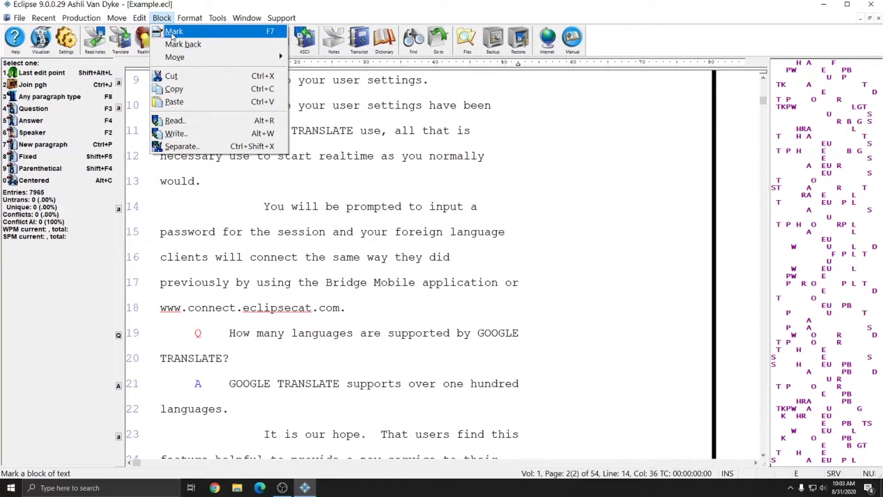
pyautogui.click(173, 33)
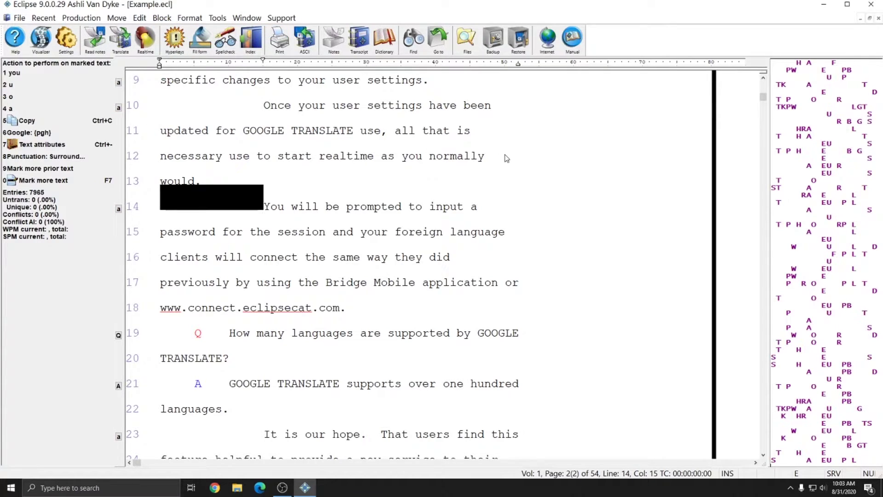
pyautogui.press('Right')
pyautogui.press('Right')
pyautogui.press('Right')
pyautogui.press('Right')
pyautogui.press('Right')
pyautogui.press('Right')
pyautogui.press('Right')
pyautogui.press('Right')
pyautogui.press('Right')
pyautogui.press('Right')
pyautogui.press('Right')
pyautogui.press('Right')
pyautogui.press('Right')
pyautogui.press('Right')
pyautogui.press('Right')
pyautogui.press('Right')
pyautogui.press('Right')
pyautogui.press('Right')
pyautogui.press('Right')
pyautogui.press('Right')
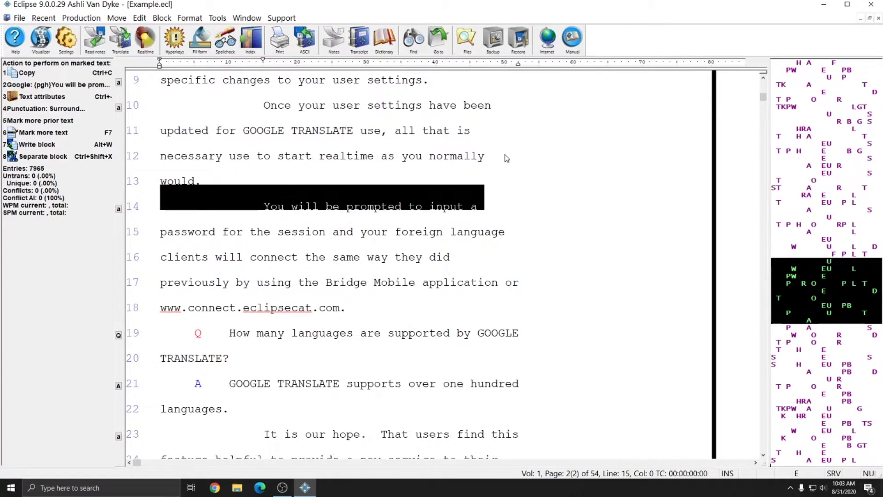
pyautogui.press('Down')
pyautogui.press('Down')
pyautogui.press('Down')
pyautogui.press('Down')
pyautogui.press('Down')
pyautogui.press('End')
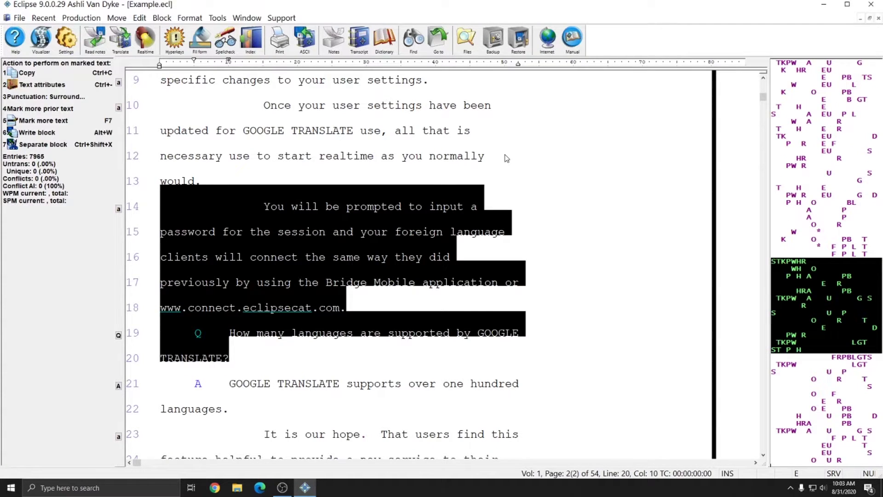
pyautogui.hotkey('ctrl', 'c')
pyautogui.press('pagedown')
pyautogui.press('pagedown')
pyautogui.press('pagedown')
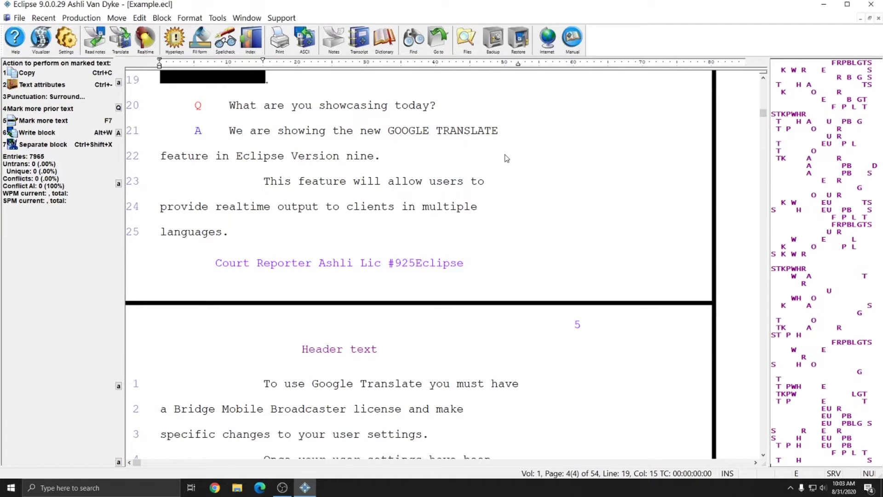
pyautogui.hotkey('ctrl', 'End')
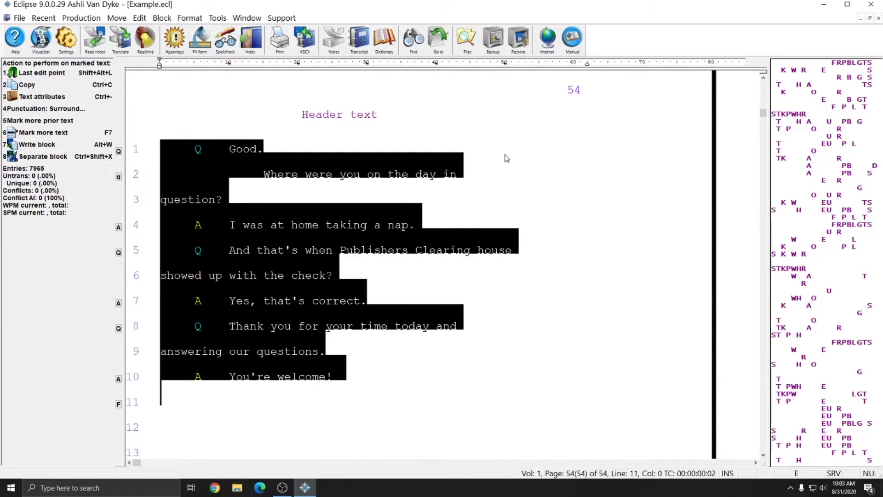
# Look at the Block menu's Move options for the marked text, then cancel the mark with Esc
pyautogui.click(163, 19)
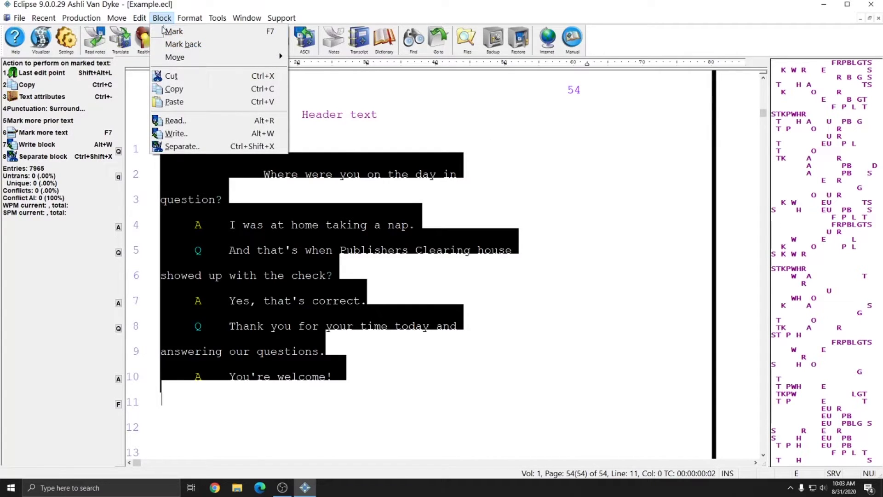
pyautogui.moveTo(175, 57)
pyautogui.press('Escape')
pyautogui.press('Escape')
# Review the Format menu and the Tools submenus (Realtime, Connection Magic, Multimedia, Voice), then the Window menu
pyautogui.click(196, 19)
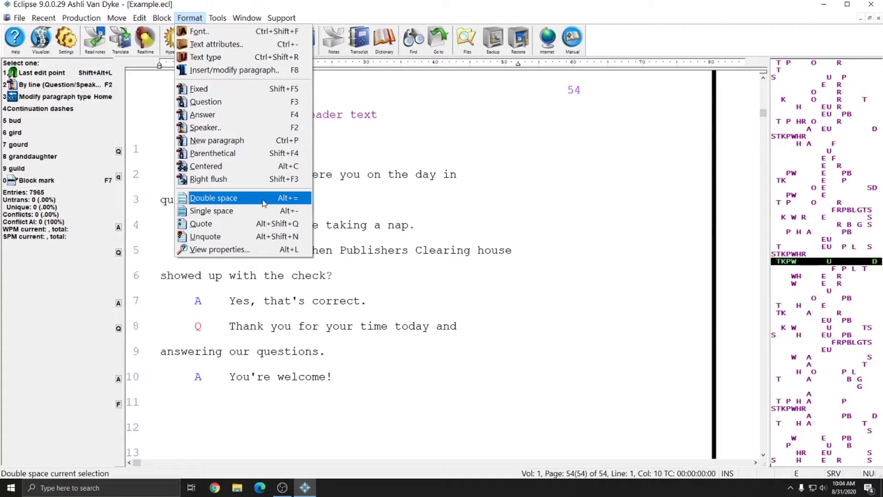
pyautogui.click(220, 18)
pyautogui.click(222, 20)
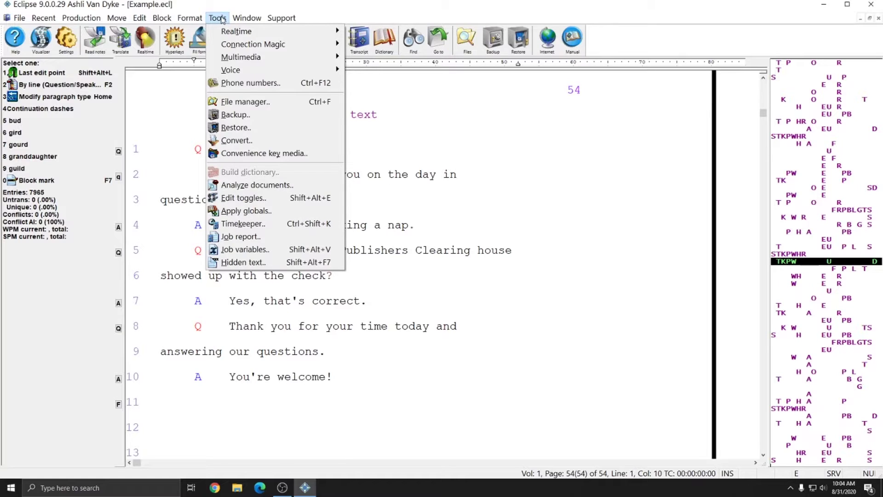
pyautogui.moveTo(219, 36)
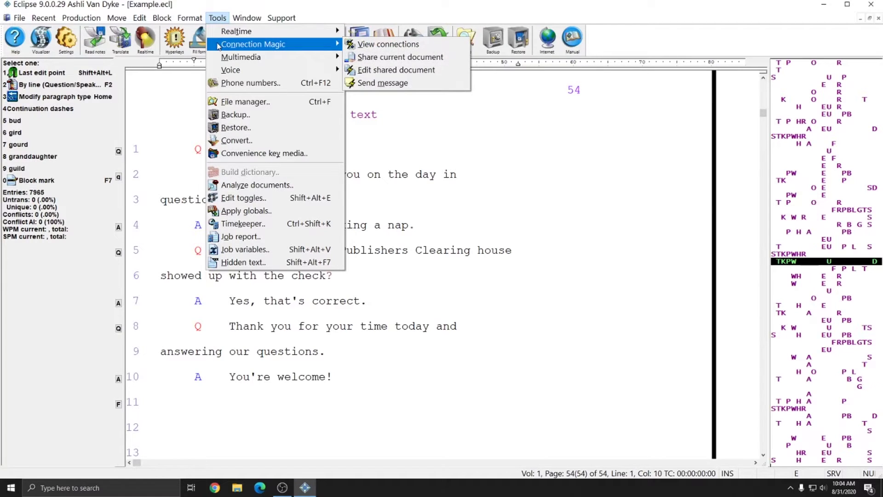
pyautogui.moveTo(218, 57)
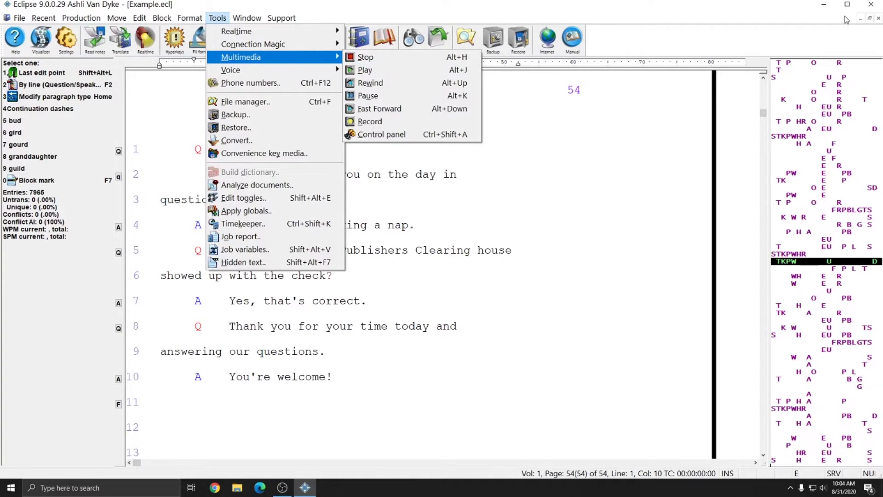
pyautogui.moveTo(254, 72)
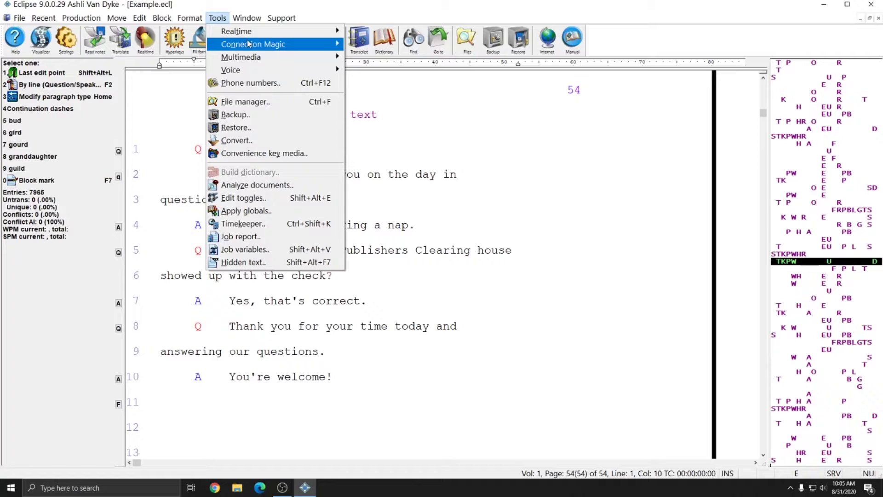
pyautogui.moveTo(248, 43)
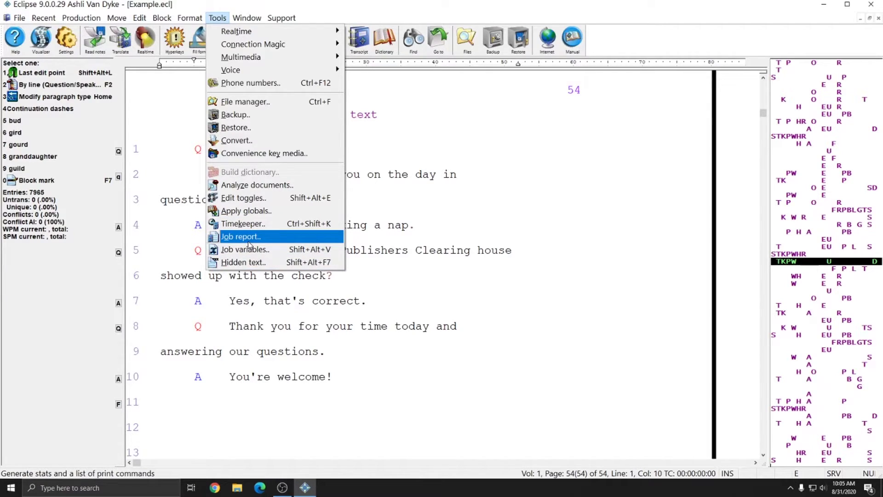
pyautogui.moveTo(243, 18)
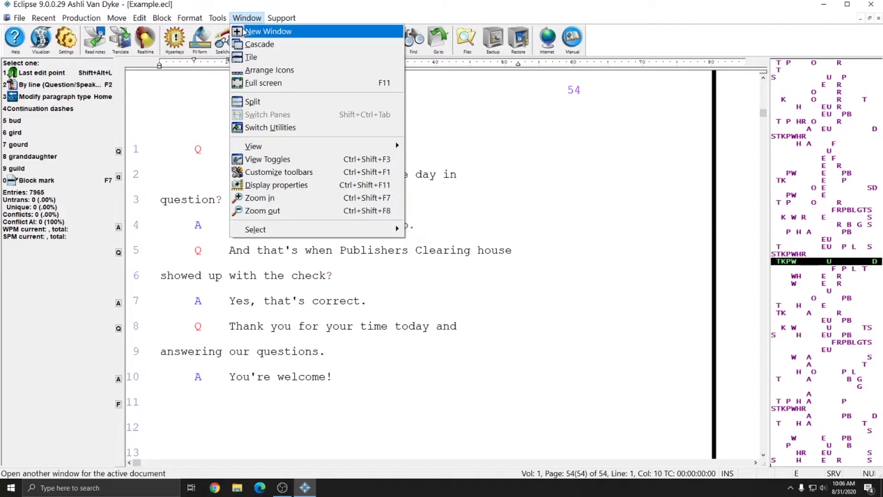
# Open a second Example.ecl window, close it, then cascade the remaining transcript window
pyautogui.click(245, 31)
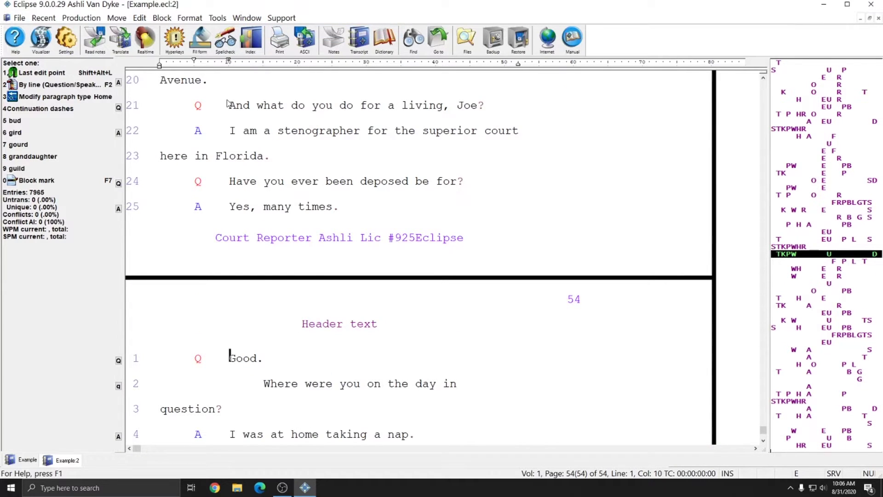
pyautogui.click(878, 18)
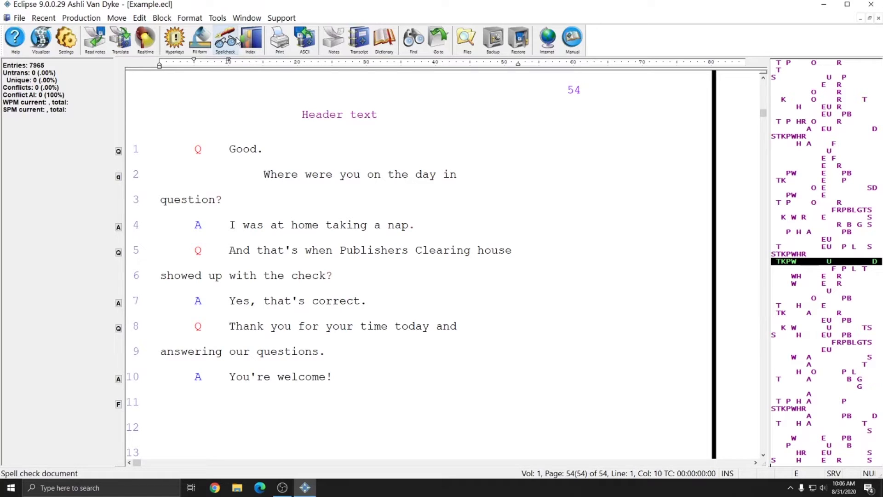
pyautogui.click(243, 18)
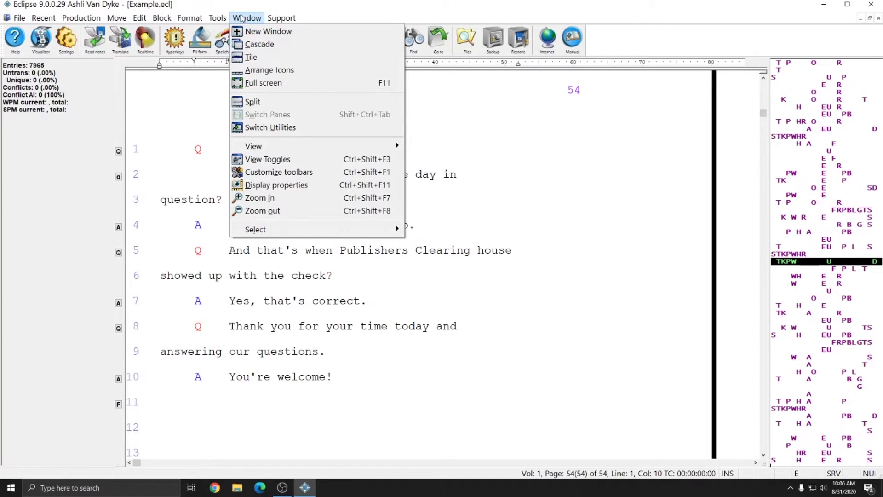
pyautogui.click(248, 44)
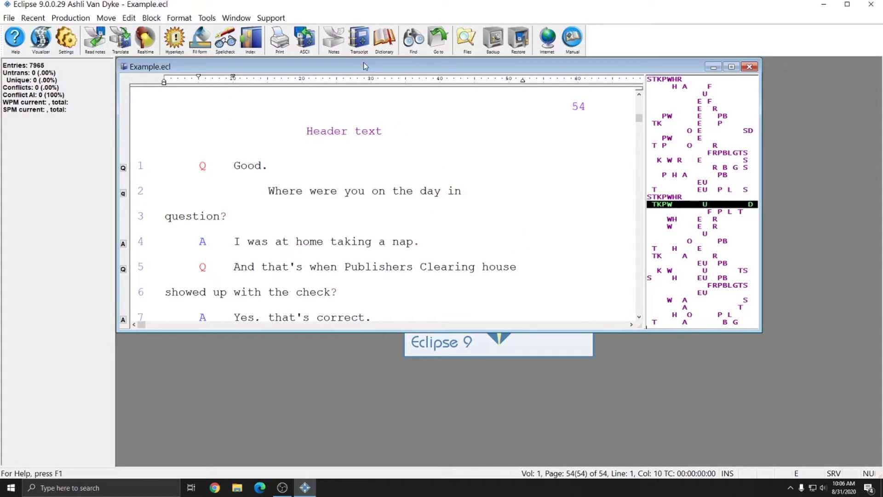
# Open Audio test.ecl and cascade it with the Example.ecl window
pyautogui.hotkey('ctrl', 'o')
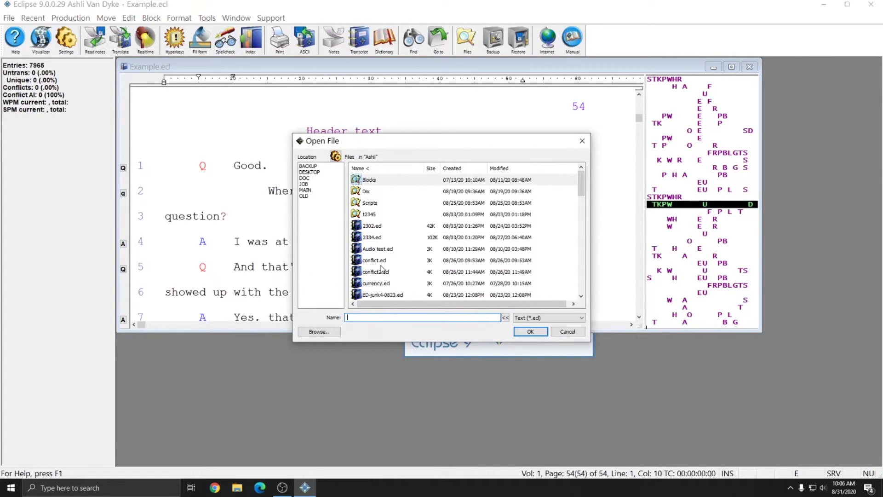
pyautogui.doubleClick(378, 248)
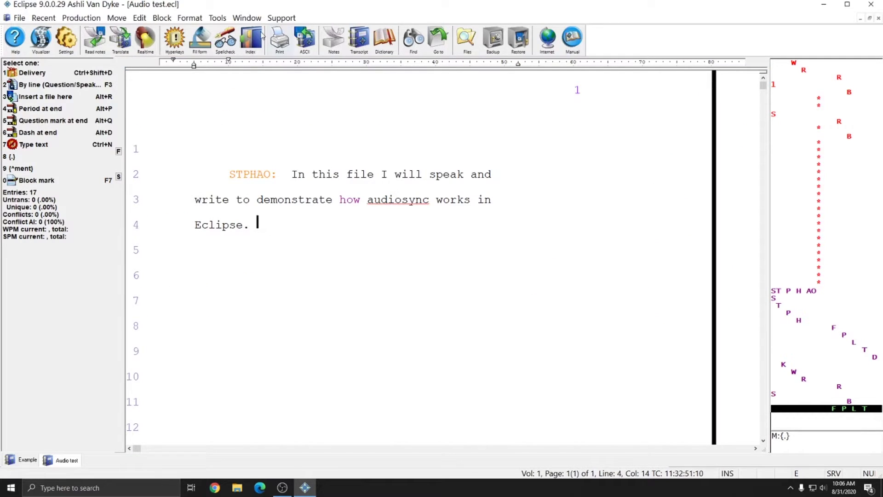
pyautogui.click(247, 18)
pyautogui.click(258, 44)
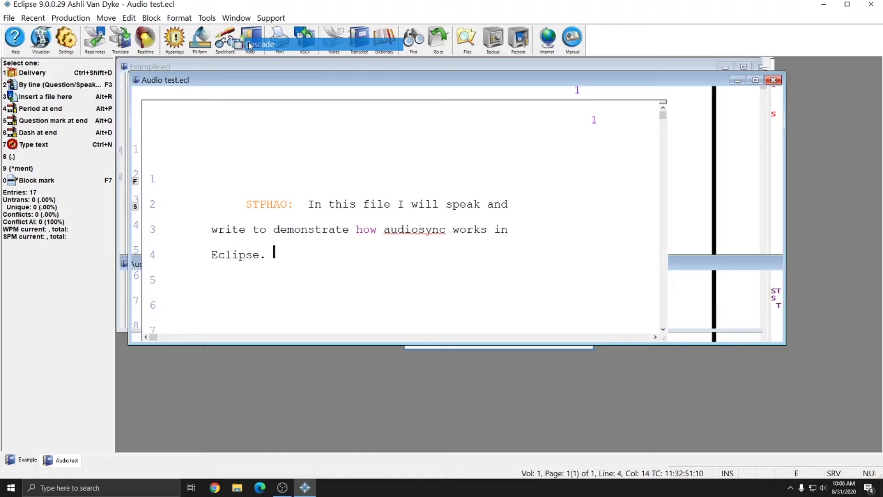
pyautogui.click(152, 68)
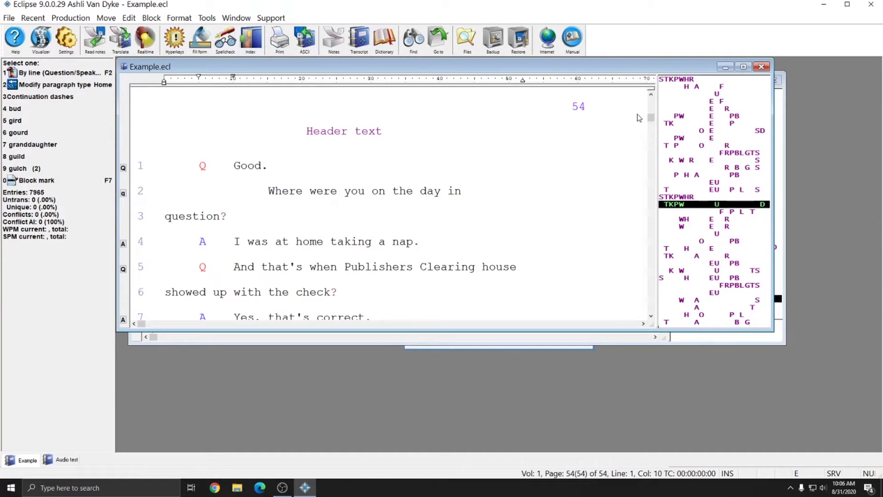
pyautogui.click(782, 130)
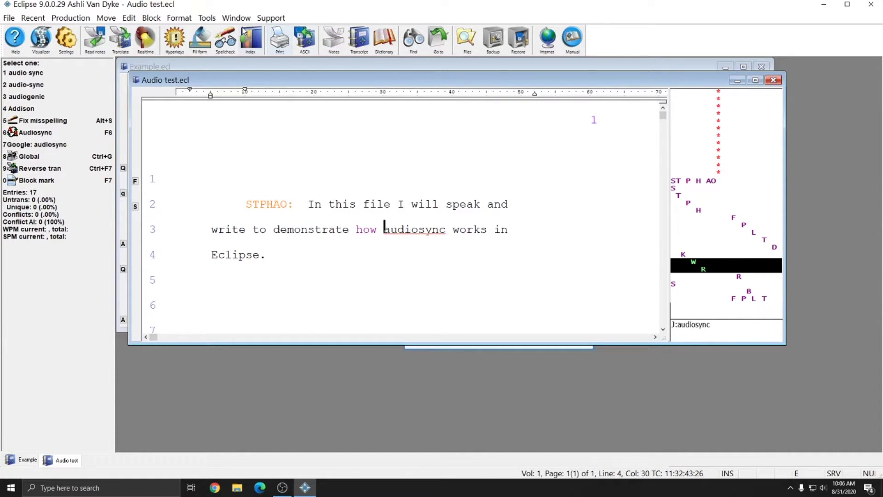
# Tile the Audio test and Example transcript windows side by side
pyautogui.click(238, 18)
pyautogui.click(241, 57)
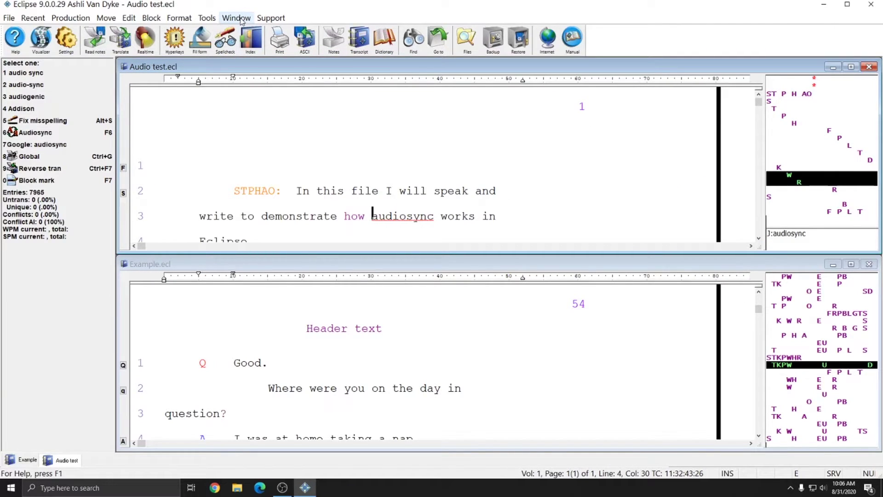
pyautogui.click(237, 19)
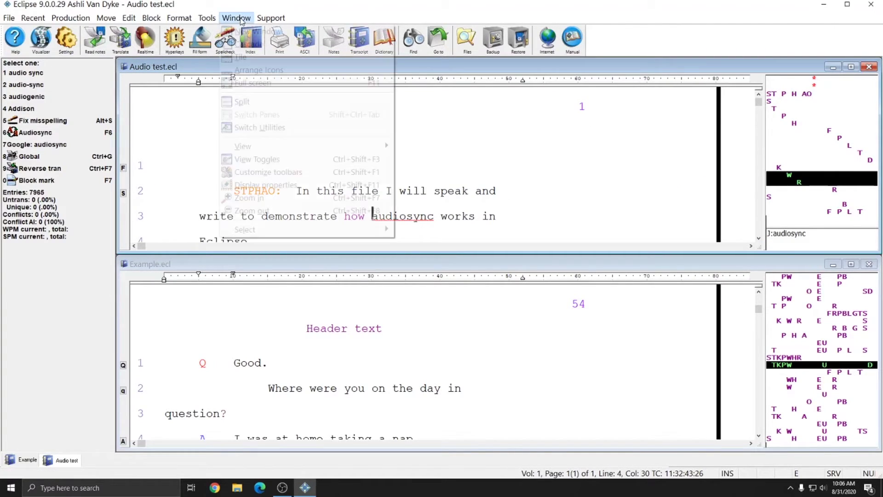
pyautogui.click(240, 57)
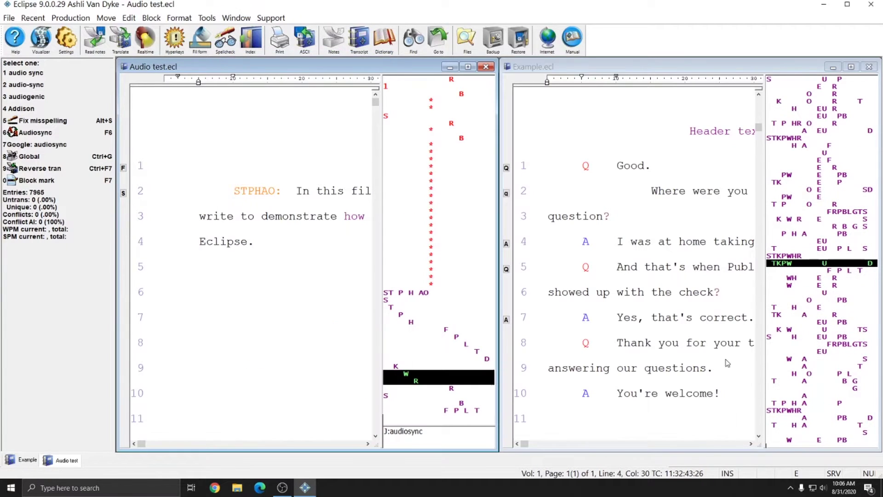
pyautogui.click(238, 18)
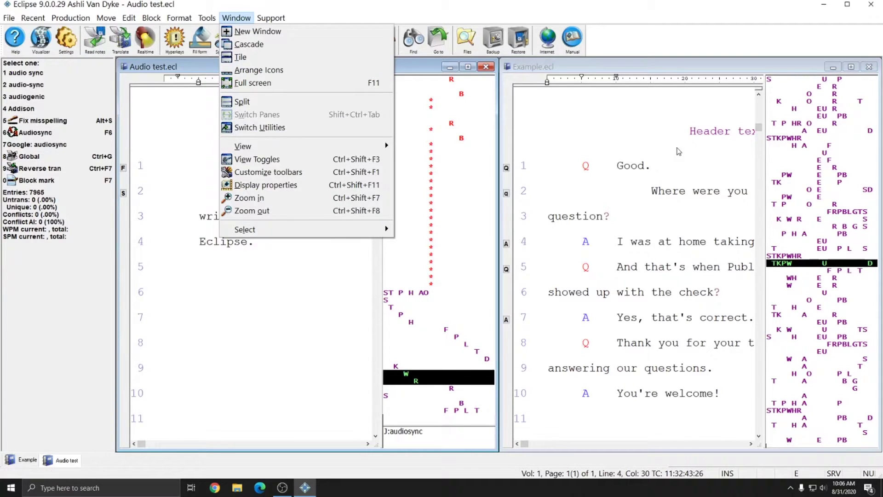
pyautogui.click(242, 19)
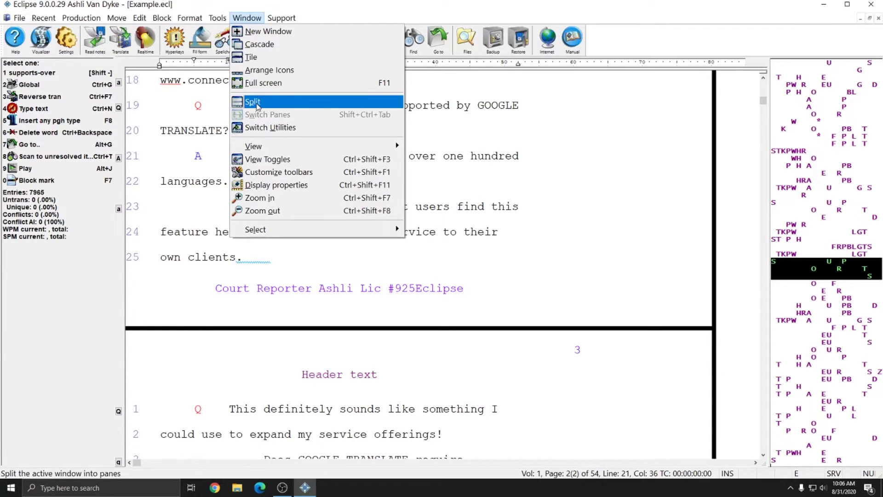
# Split the Example.ecl window partway down and bring the Index of Exhibits into the upper pane
pyautogui.click(253, 101)
pyautogui.click(469, 208)
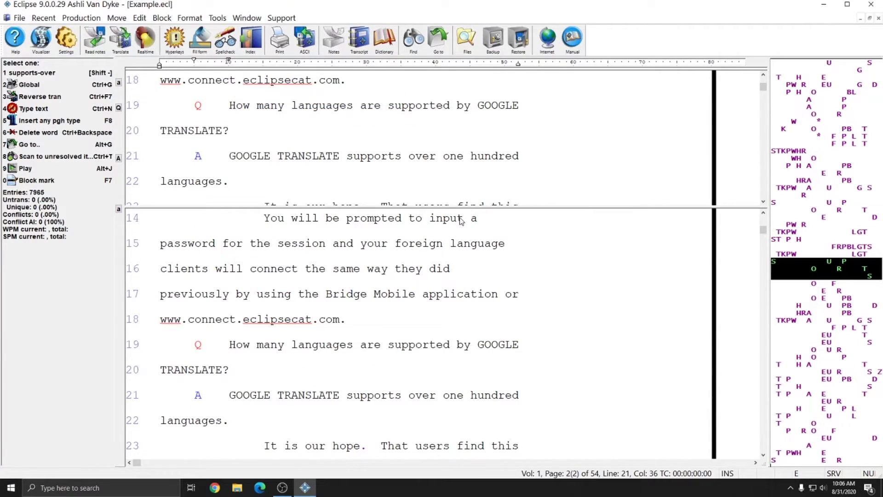
pyautogui.click(341, 105)
pyautogui.press('Up')
pyautogui.press('Up')
pyautogui.press('Up')
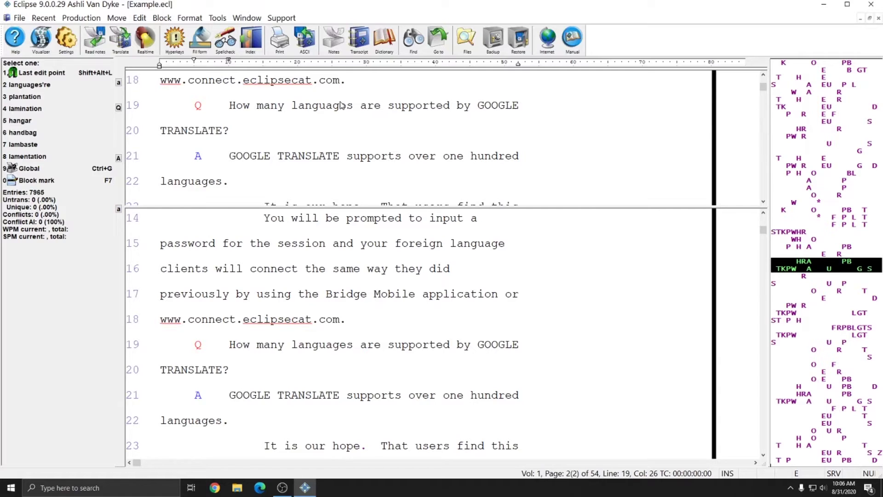
pyautogui.press('Up')
pyautogui.press('Up')
pyautogui.press('Up')
pyautogui.press('Up')
pyautogui.press('Up')
pyautogui.press('Up')
pyautogui.press('Up')
pyautogui.press('Up')
pyautogui.press('Up')
pyautogui.press('Up')
pyautogui.press('Up')
pyautogui.press('Up')
pyautogui.press('Up')
pyautogui.press('Up')
pyautogui.press('Up')
pyautogui.press('Up')
pyautogui.press('Up')
pyautogui.press('Up')
pyautogui.press('Up')
pyautogui.press('Up')
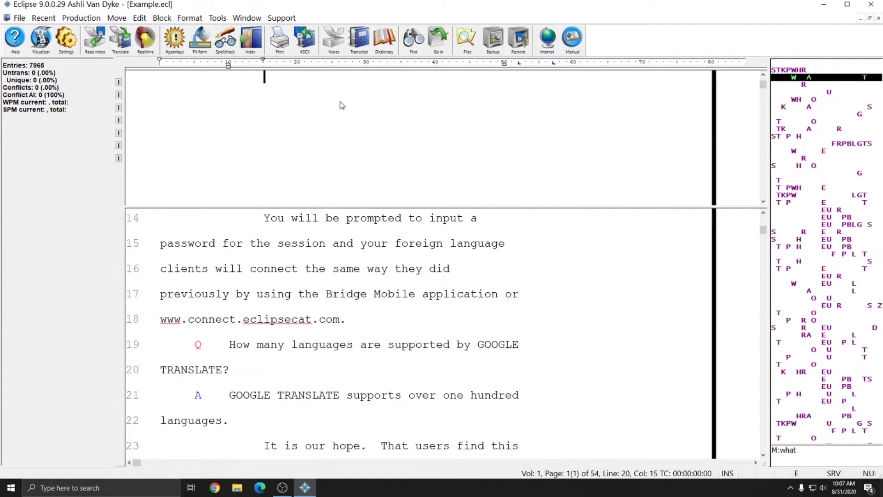
pyautogui.scroll(-5, 357, 98)
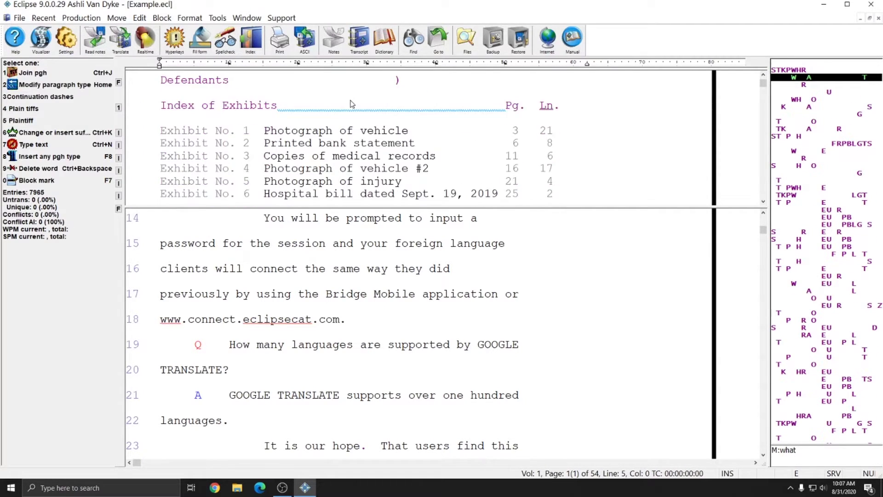
pyautogui.click(335, 151)
# Switch panes to move the lower pane to page 3, then return to the upper pane showing Defendants
pyautogui.click(247, 17)
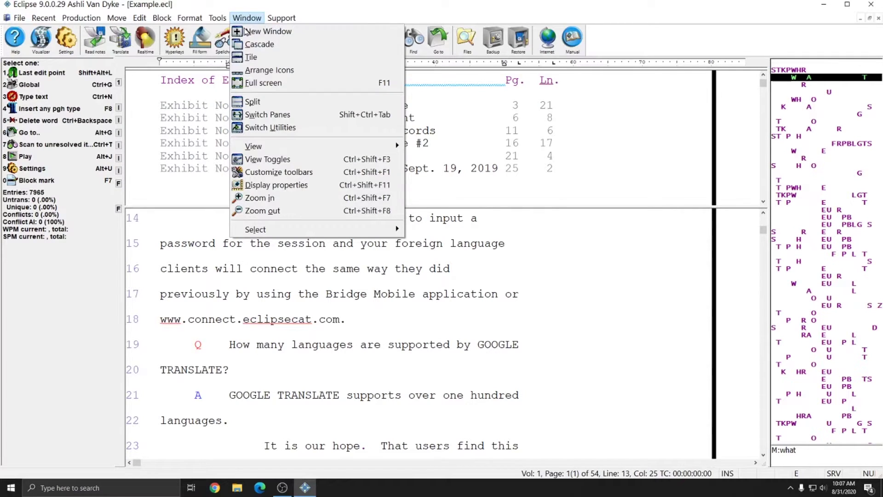
pyautogui.click(264, 115)
pyautogui.press('Down')
pyautogui.press('Down')
pyautogui.press('Down')
pyautogui.press('Down')
pyautogui.press('Down')
pyautogui.press('Down')
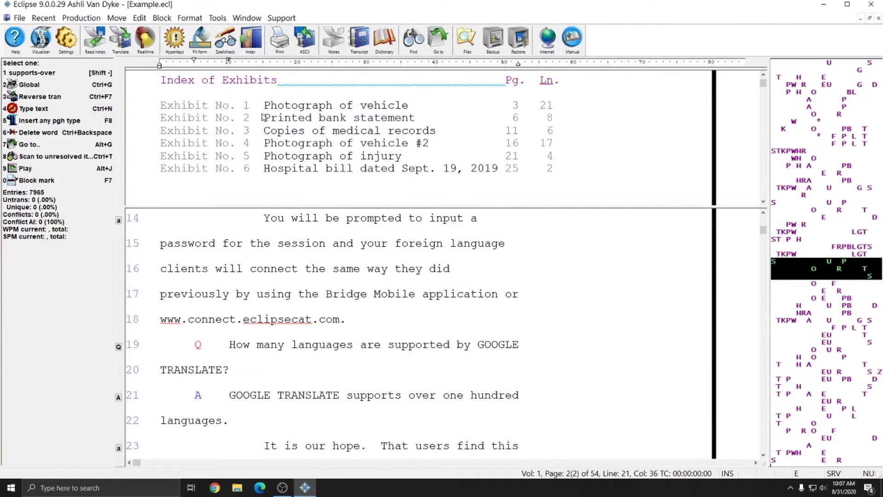
pyautogui.click(247, 17)
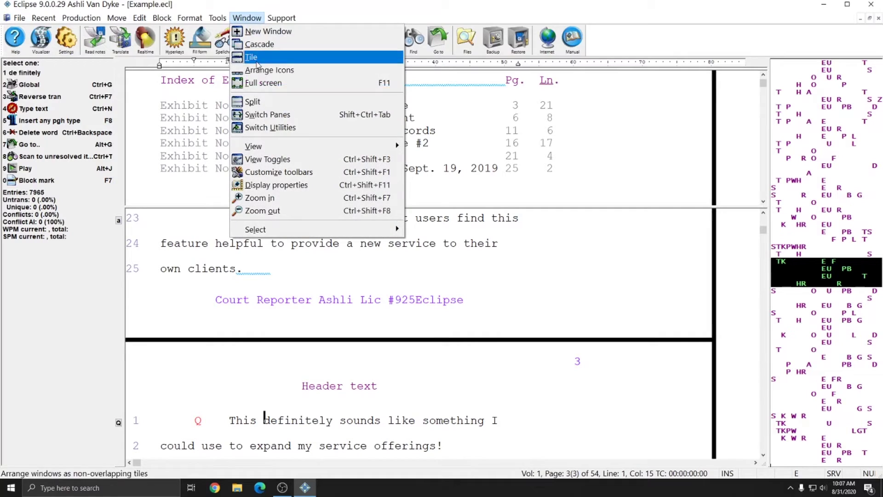
pyautogui.click(258, 113)
pyautogui.press('Up')
pyautogui.press('Up')
pyautogui.press('Up')
pyautogui.press('Up')
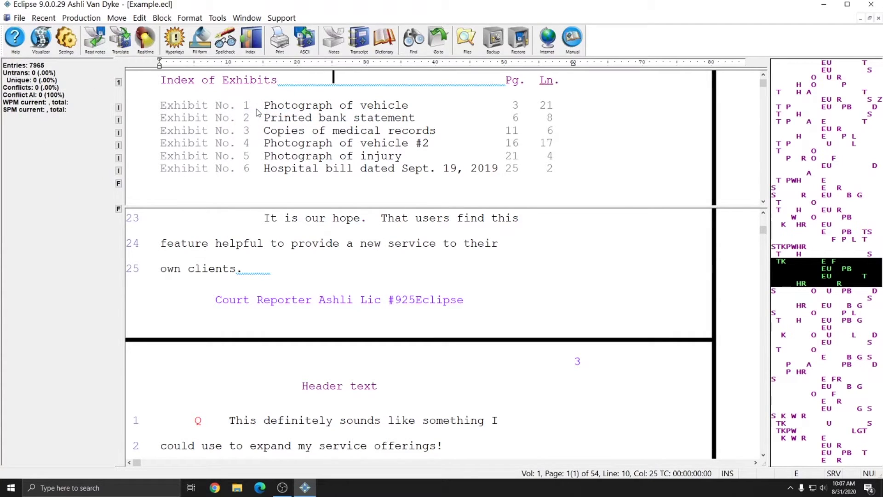
pyautogui.click(247, 19)
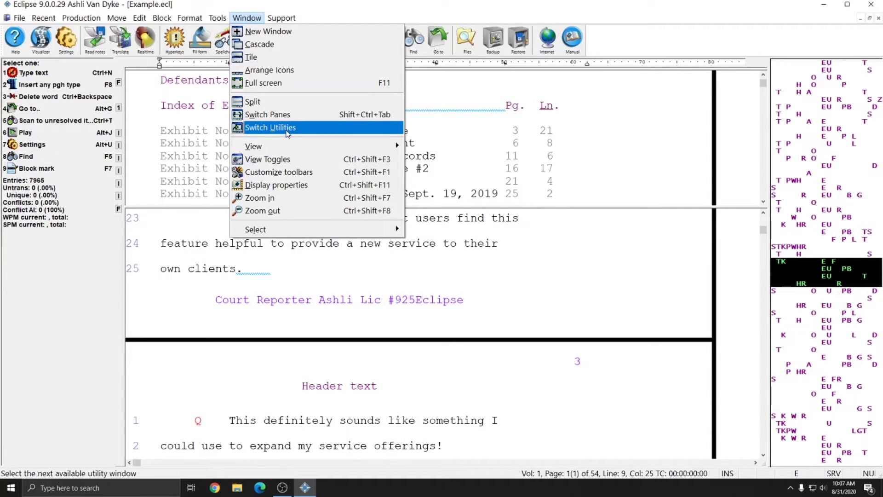
pyautogui.moveTo(270, 147)
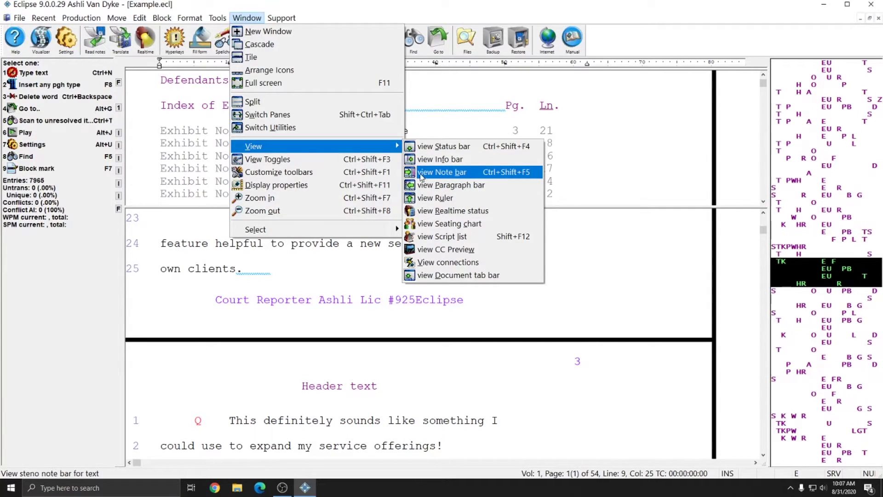
pyautogui.click(464, 174)
pyautogui.click(246, 18)
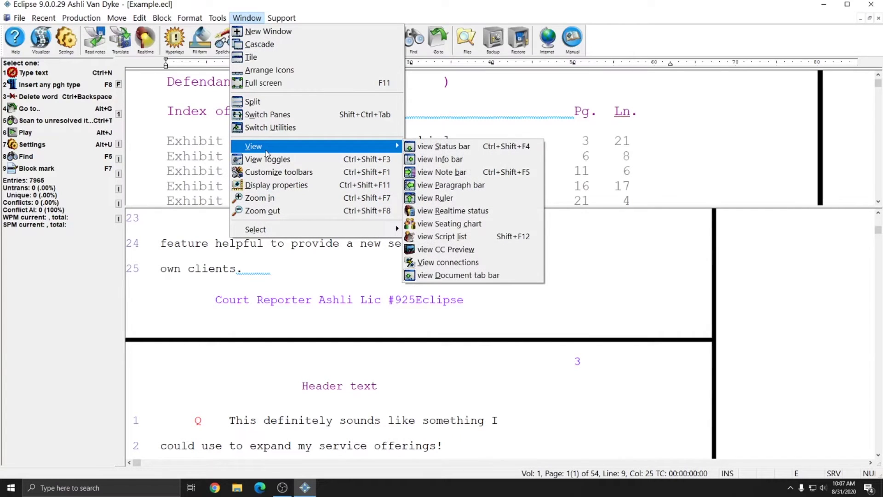
pyautogui.click(442, 172)
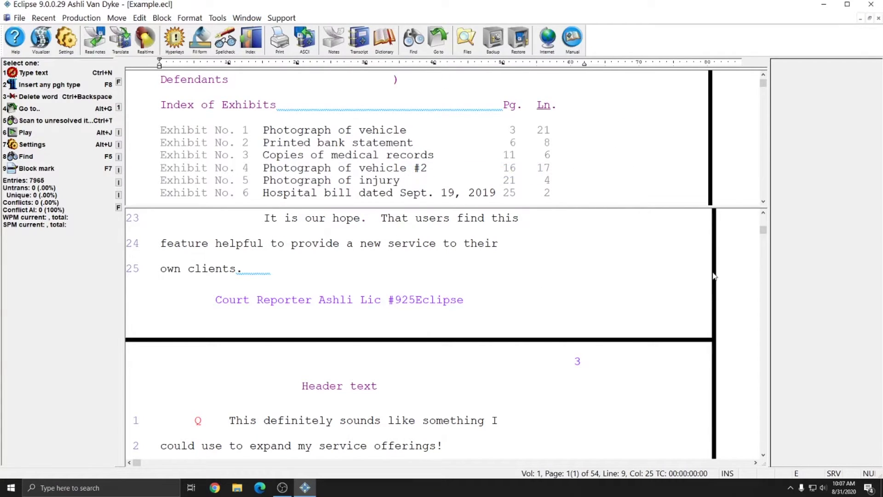
pyautogui.click(387, 244)
pyautogui.click(247, 18)
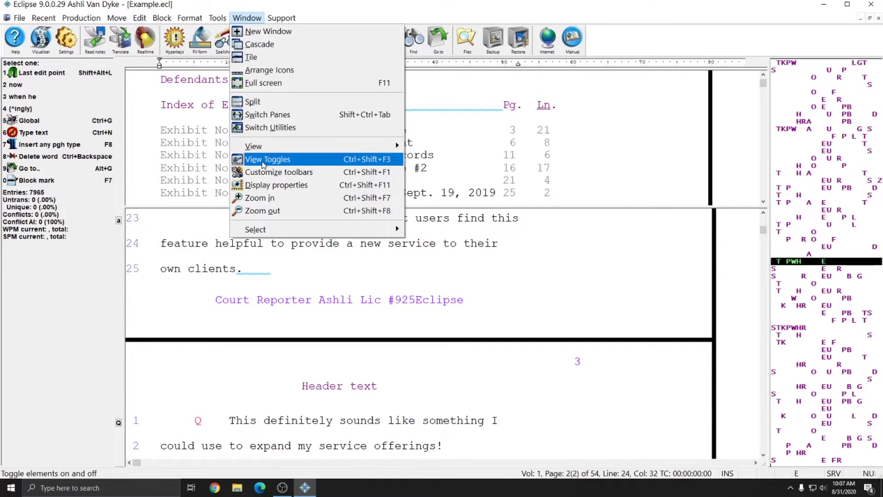
pyautogui.click(263, 161)
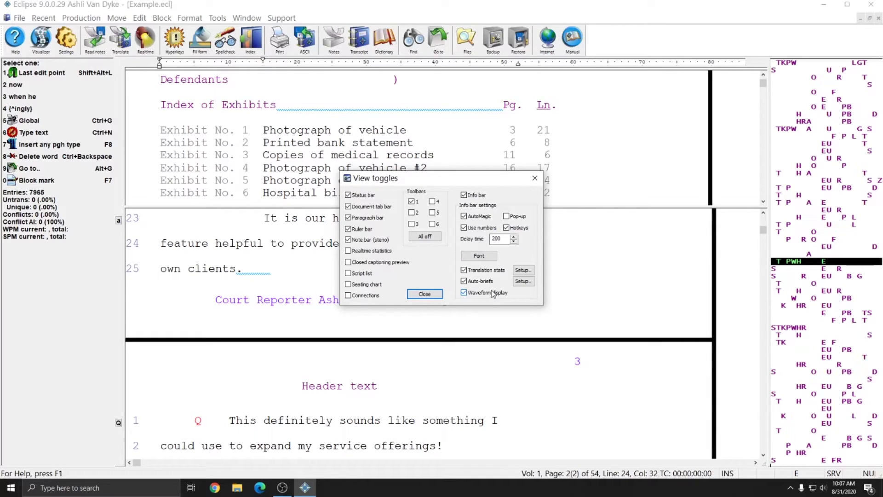
pyautogui.click(349, 240)
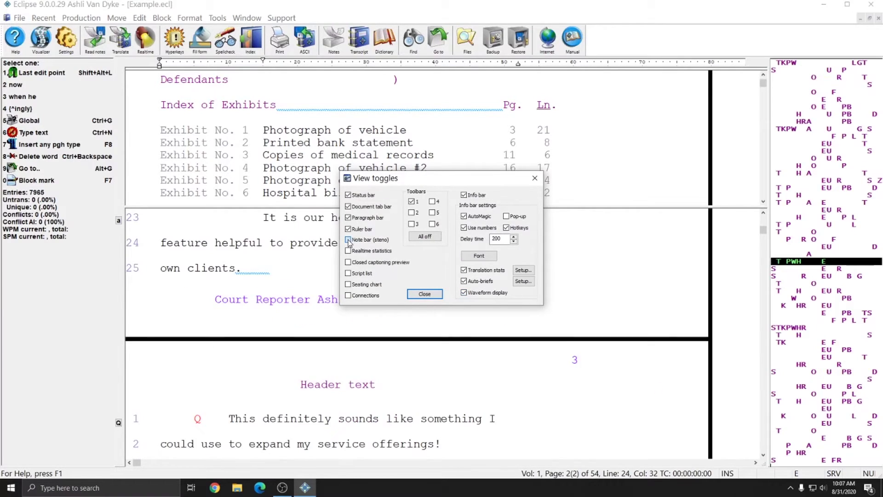
pyautogui.click(349, 241)
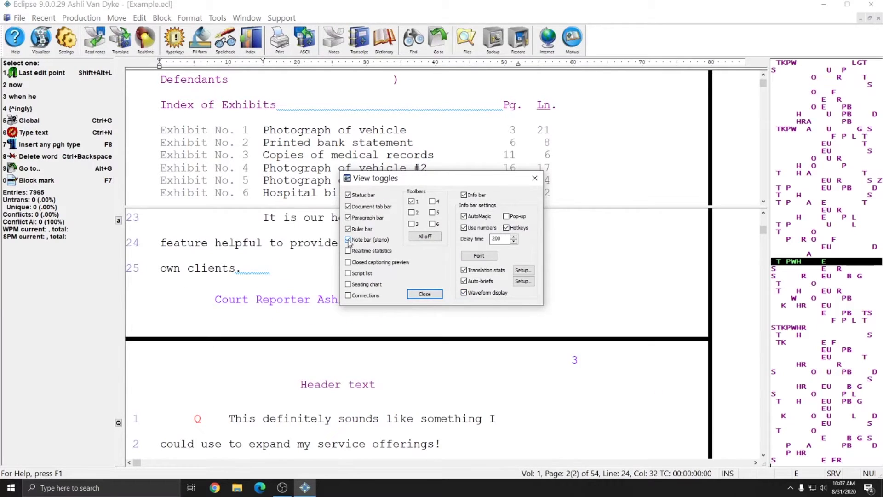
pyautogui.click(411, 224)
pyautogui.click(432, 224)
pyautogui.click(432, 224)
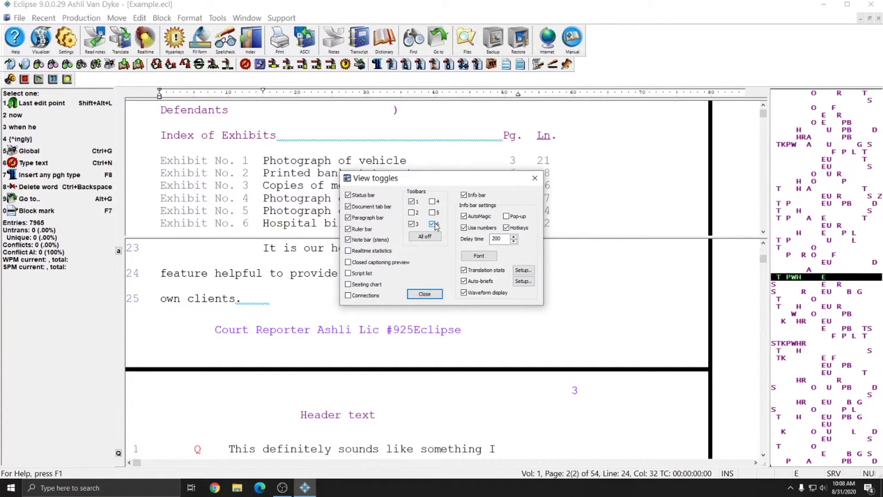
pyautogui.click(412, 224)
pyautogui.click(432, 212)
pyautogui.click(433, 213)
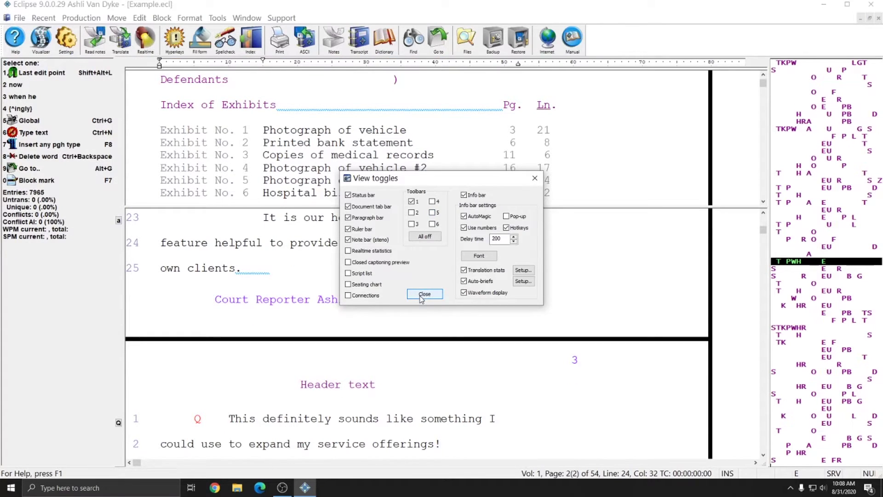
pyautogui.click(424, 295)
pyautogui.click(247, 19)
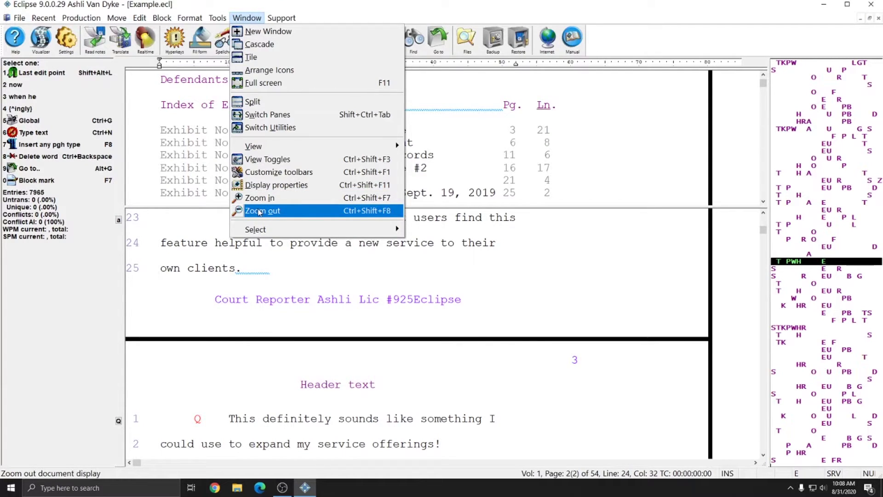
pyautogui.moveTo(259, 231)
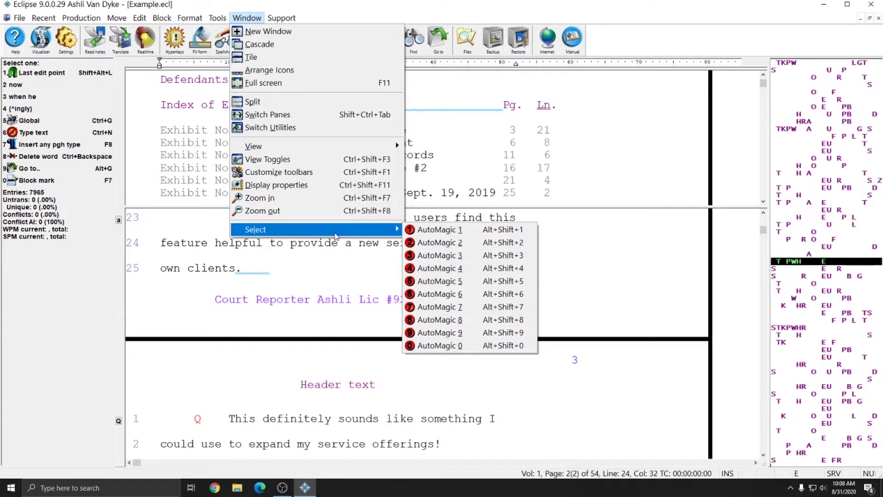
pyautogui.click(246, 15)
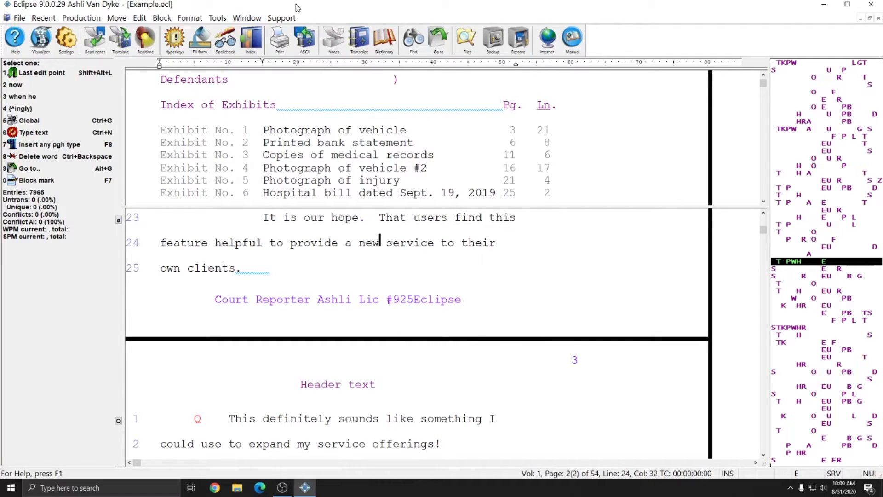
# Glance at the Help menu, close it, then bring up the Production menu
pyautogui.click(279, 17)
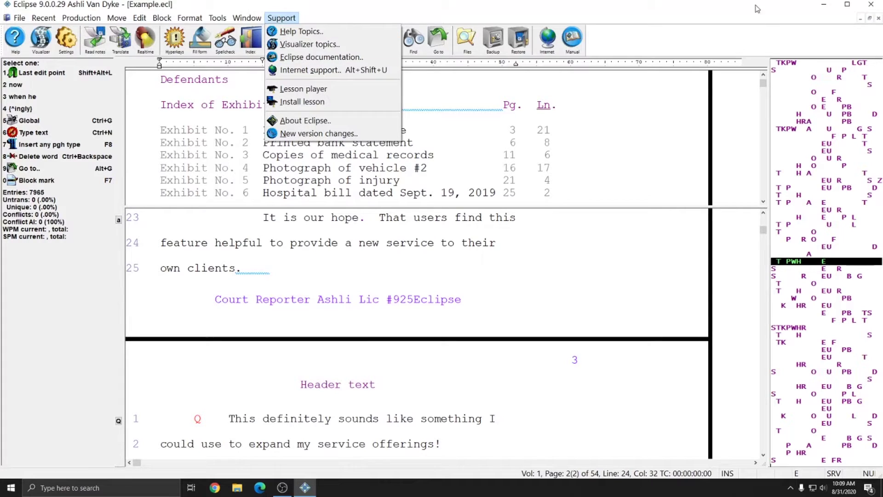
pyautogui.click(285, 21)
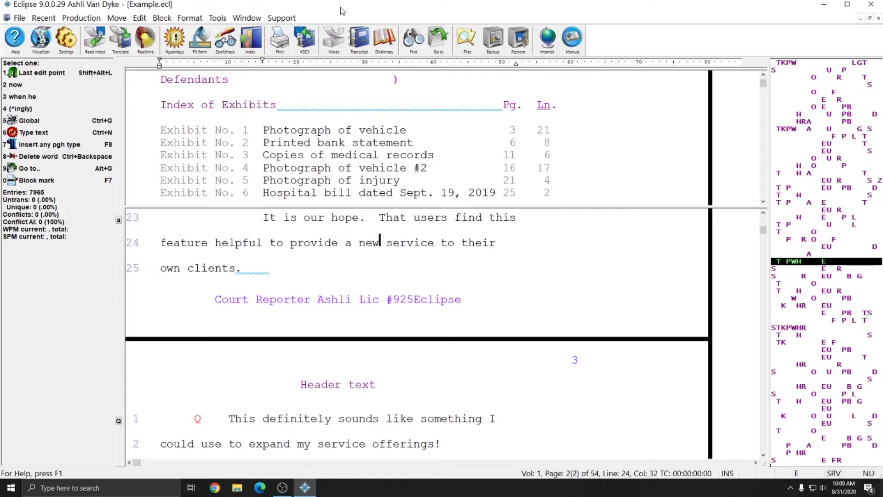
pyautogui.click(81, 18)
pyautogui.click(81, 17)
pyautogui.click(81, 18)
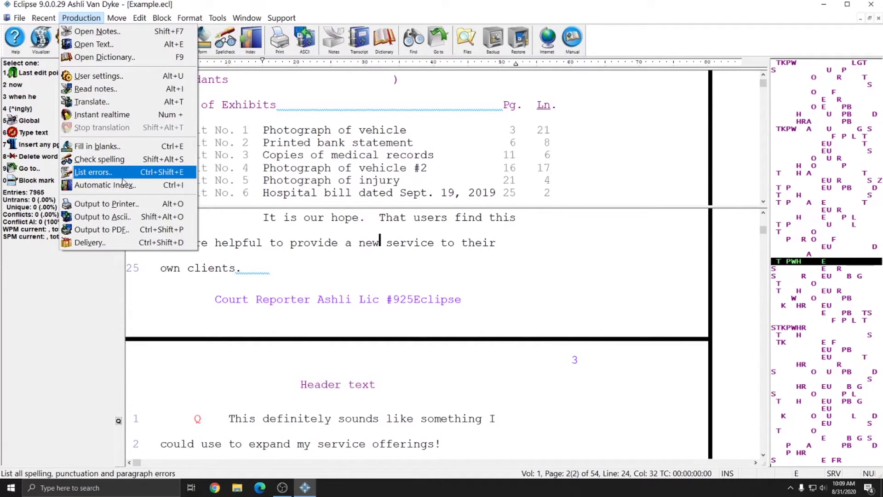
pyautogui.moveTo(115, 22)
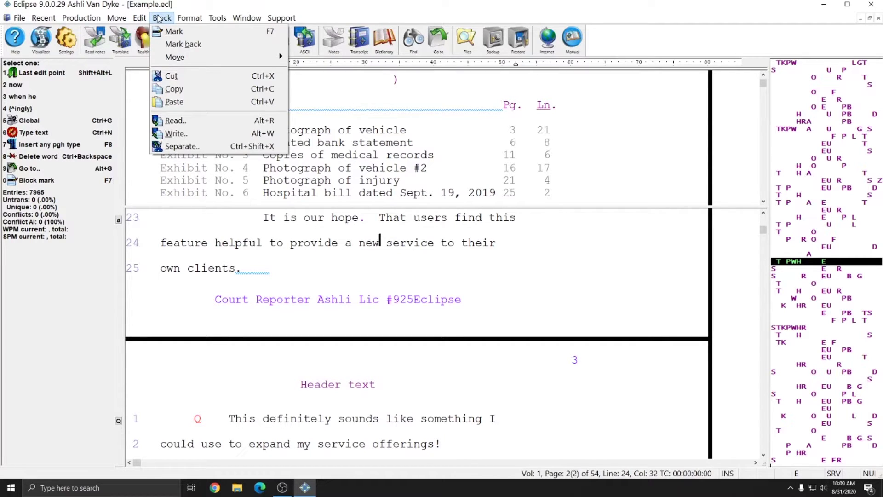
pyautogui.moveTo(186, 19)
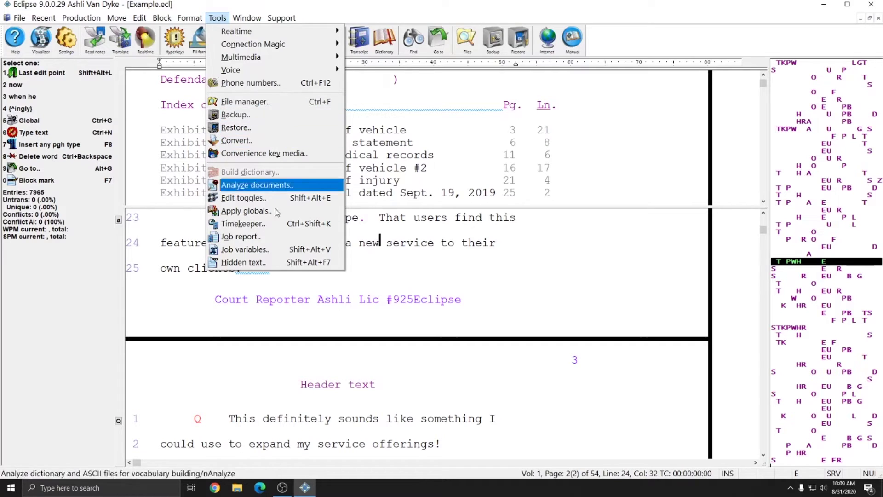
pyautogui.moveTo(262, 36)
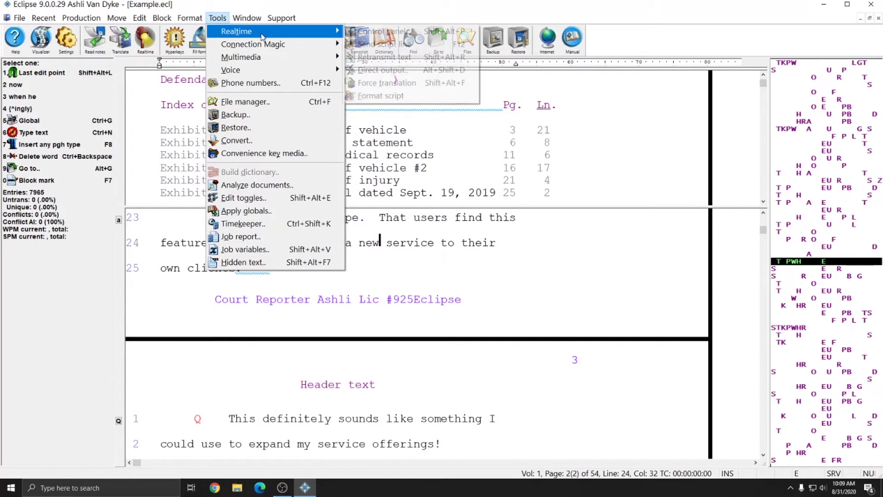
pyautogui.moveTo(270, 61)
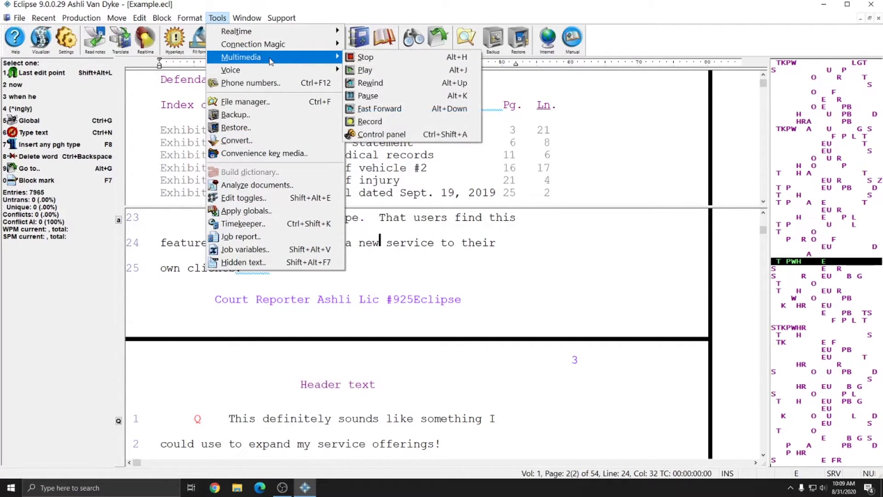
pyautogui.moveTo(247, 20)
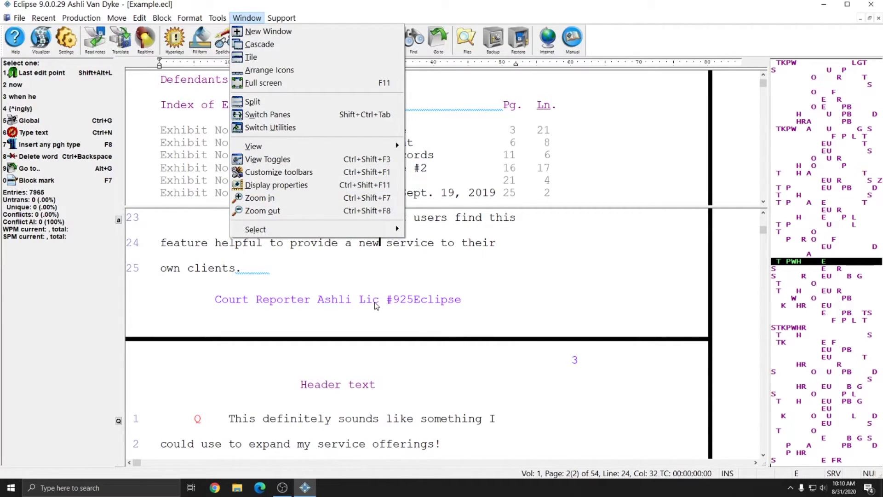
pyautogui.click(289, 85)
pyautogui.click(280, 19)
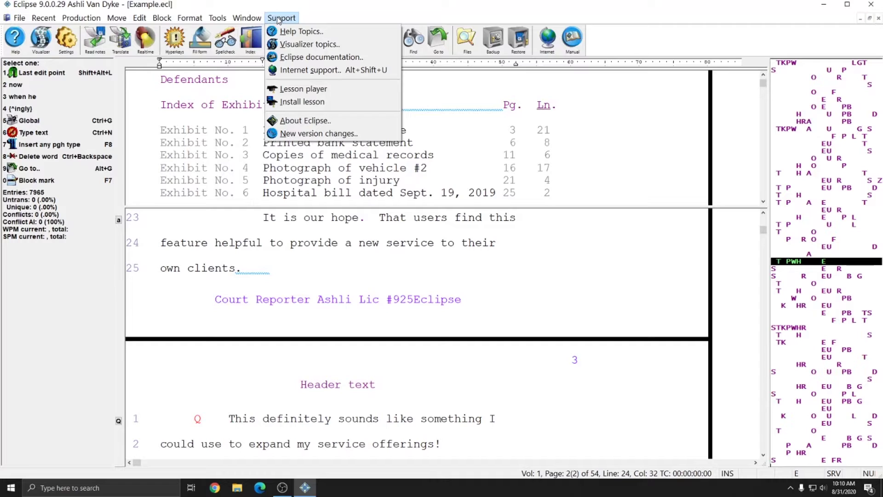
pyautogui.click(279, 19)
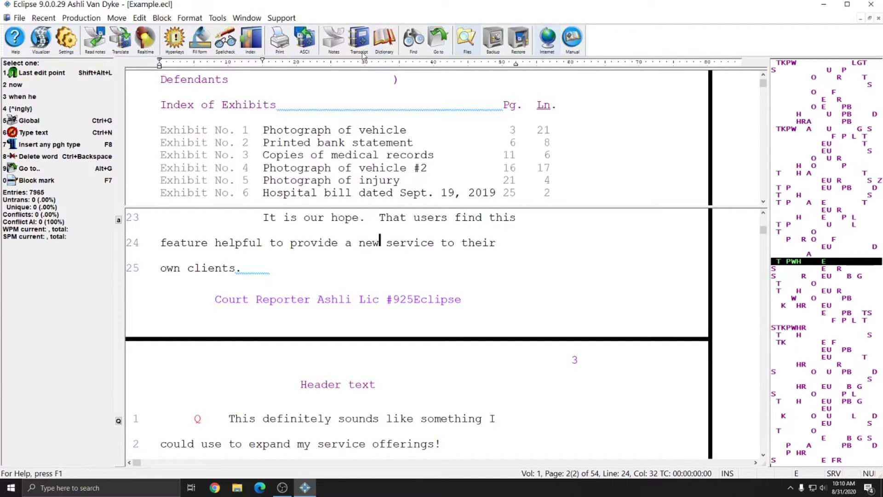
pyautogui.click(247, 18)
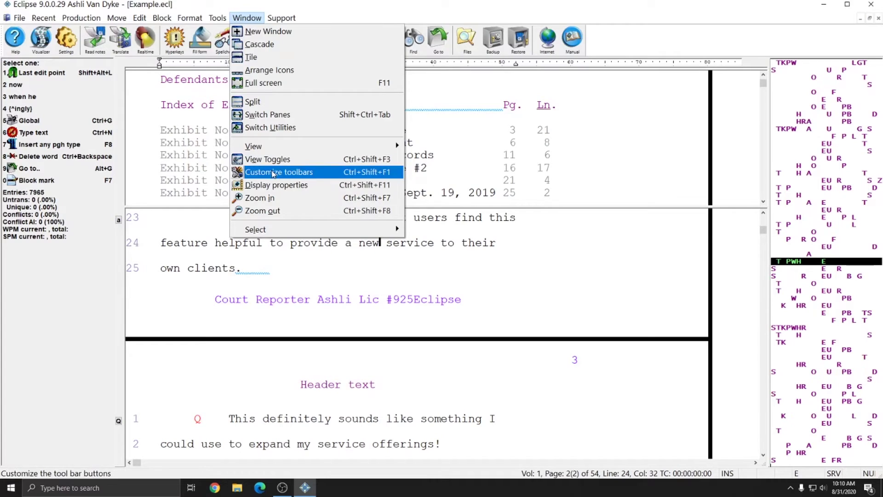
pyautogui.click(476, 6)
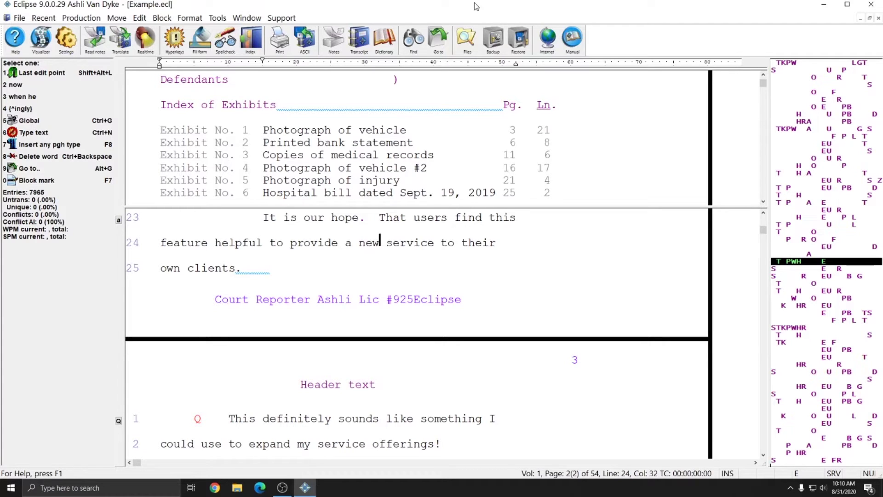
pyautogui.click(469, 39)
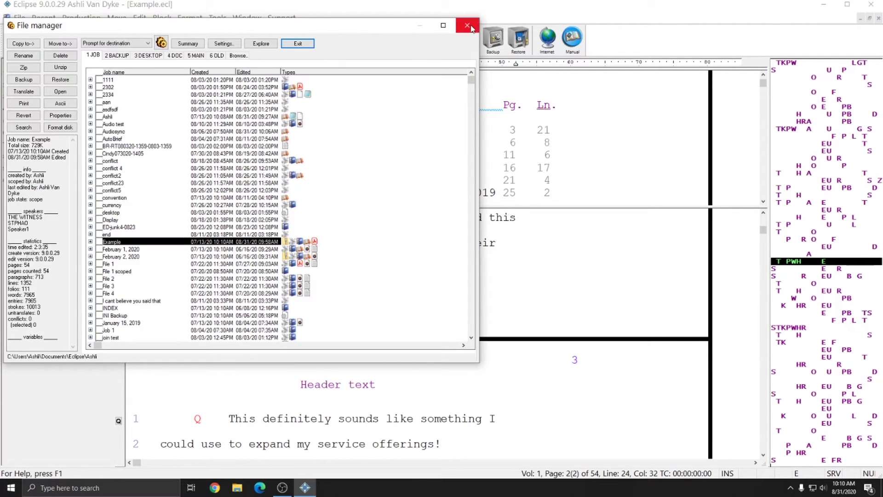
pyautogui.click(471, 28)
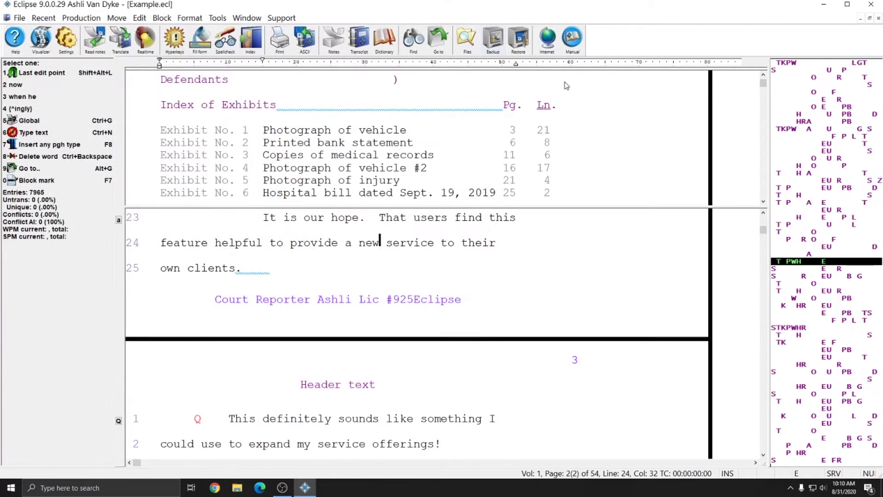
pyautogui.click(572, 37)
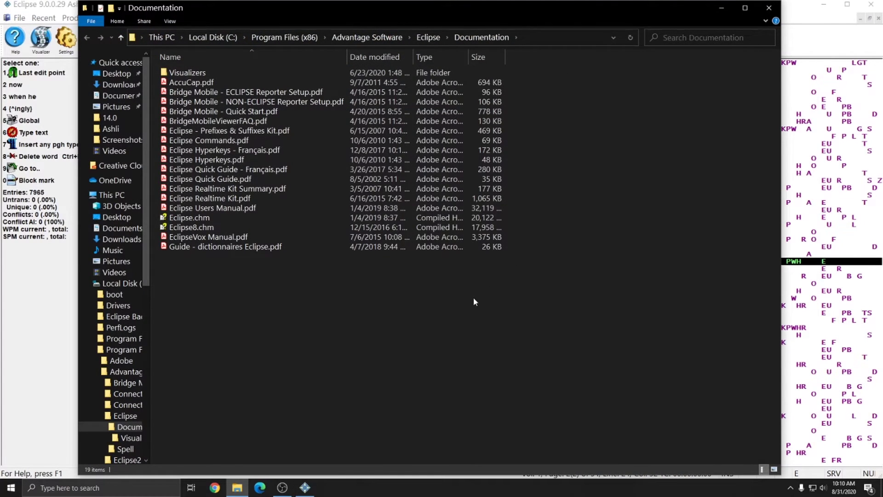
pyautogui.click(195, 209)
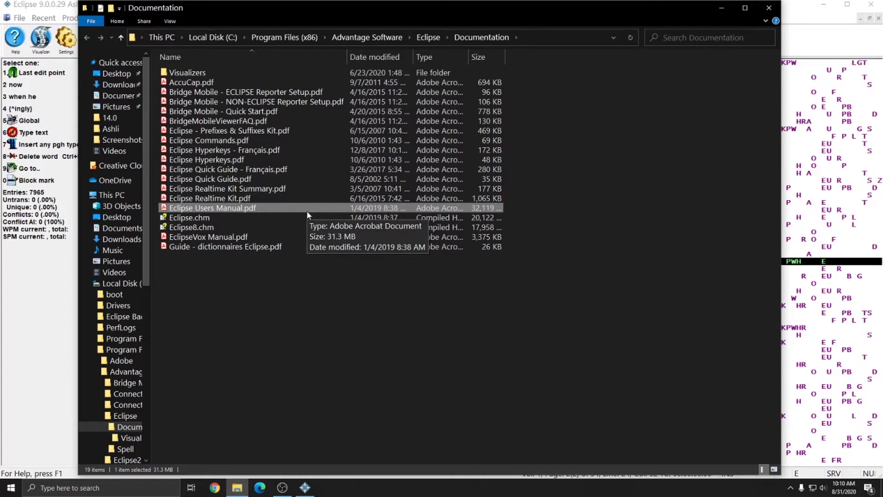
pyautogui.click(769, 8)
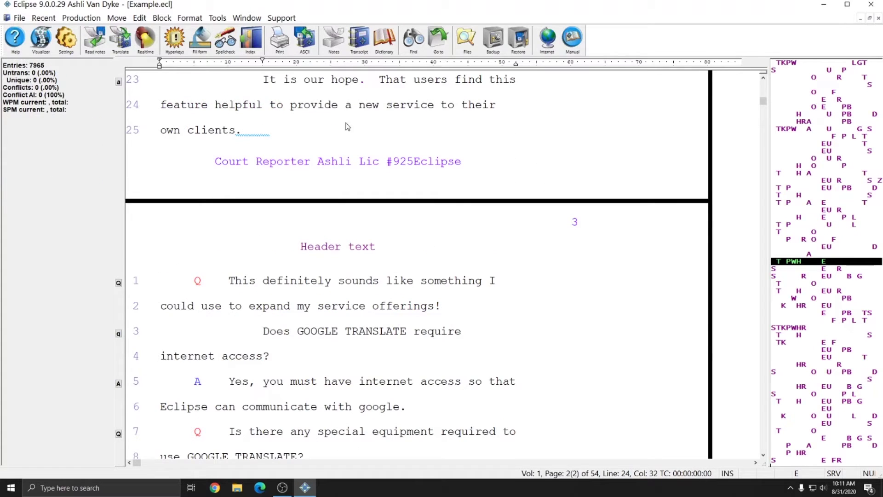
# Close the upper split pane and step word by word through line 24 to line 25
pyautogui.click(372, 106)
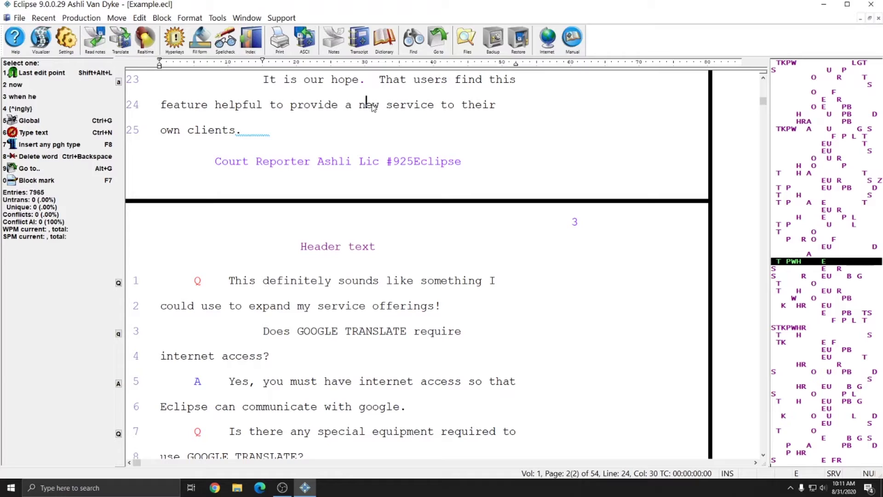
pyautogui.hotkey('ctrl', 'Right')
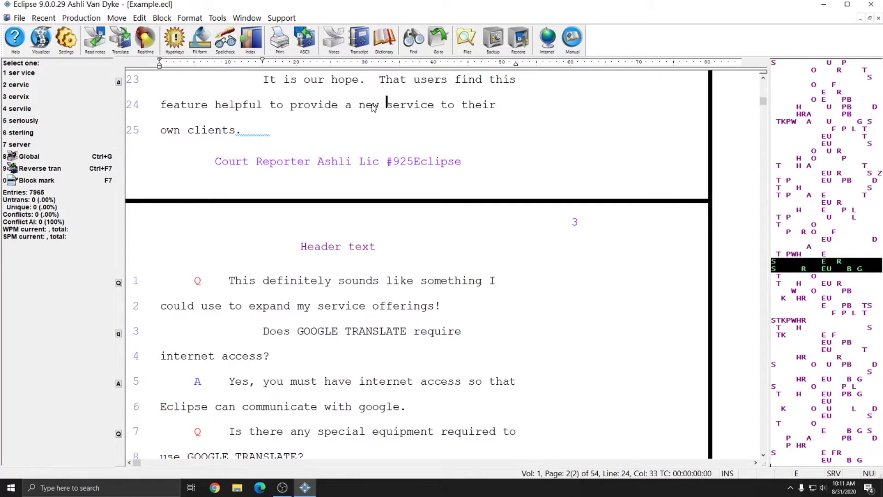
pyautogui.hotkey('ctrl', 'Right')
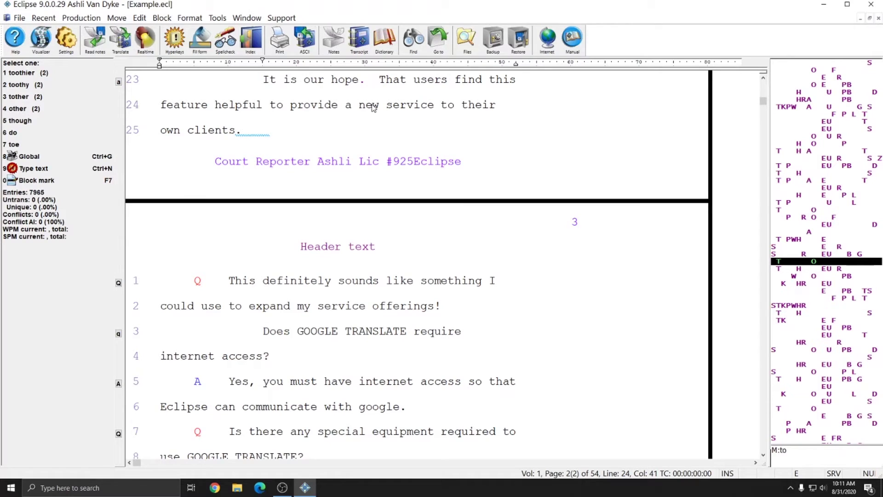
pyautogui.hotkey('ctrl', 'Right')
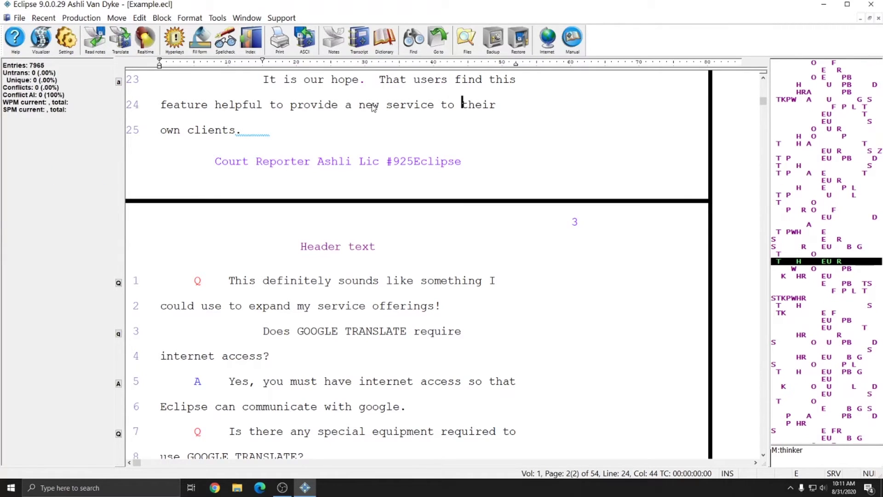
pyautogui.hotkey('ctrl', 'Right')
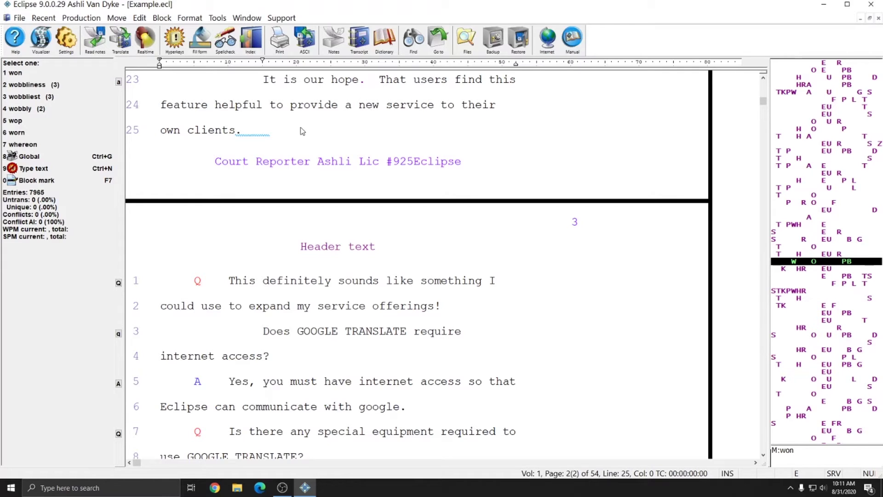
# Place the cursor before GOOGLE on line 3 of page 3
pyautogui.click(298, 331)
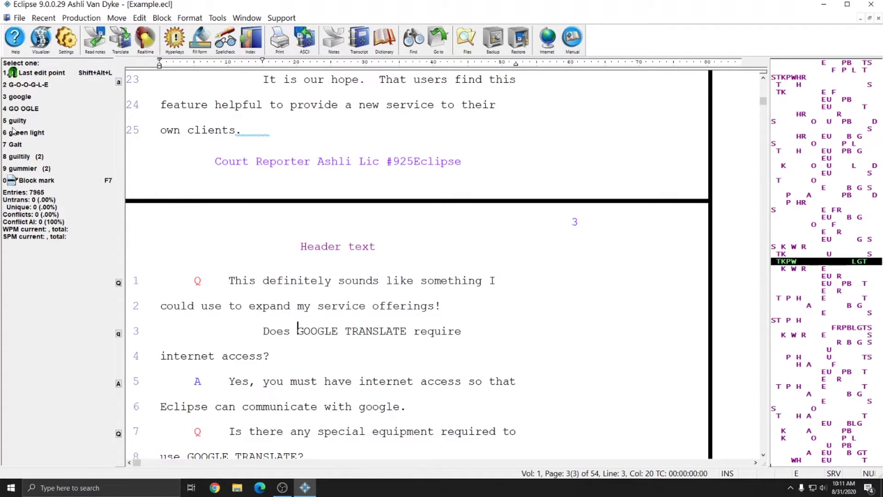
pyautogui.scroll(-3, 354, 310)
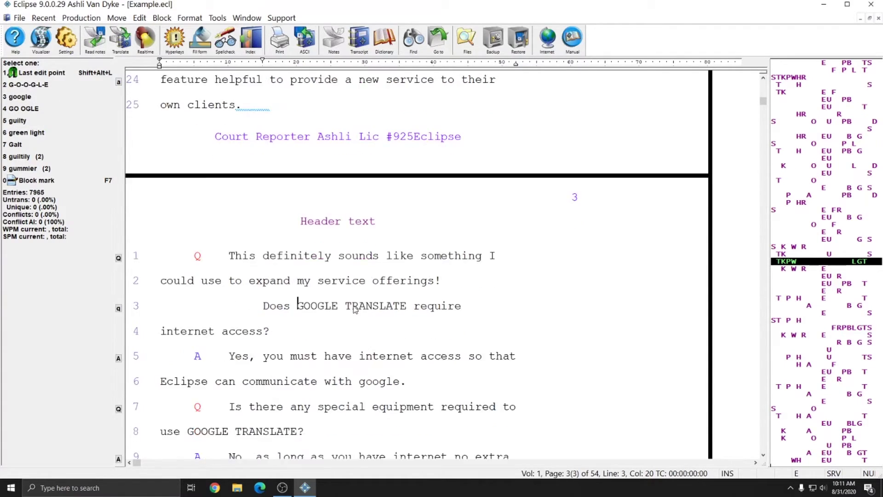
pyautogui.scroll(-1, 351, 301)
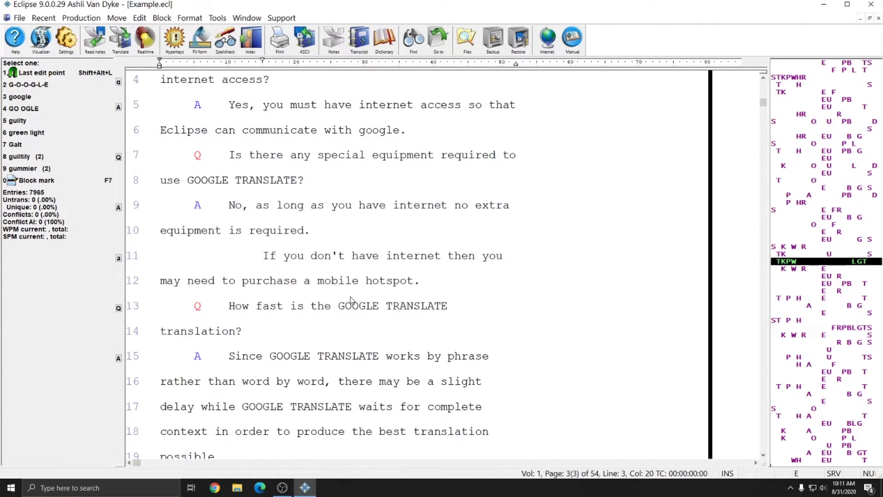
pyautogui.scroll(1, 350, 300)
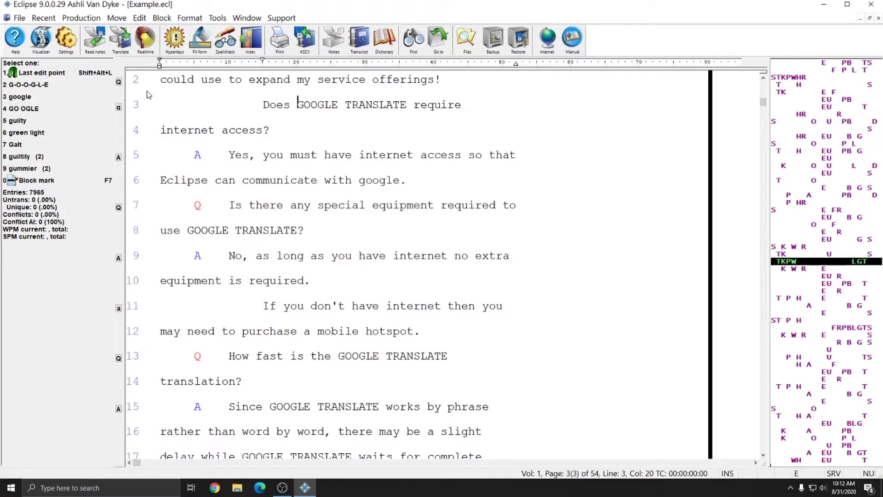
# Replace GOOGLE and TRANSLATE on line 3 with the spelled-out G-O-O-G-L-E and T-R-A-N-S-L-A-T-E
pyautogui.press('2')
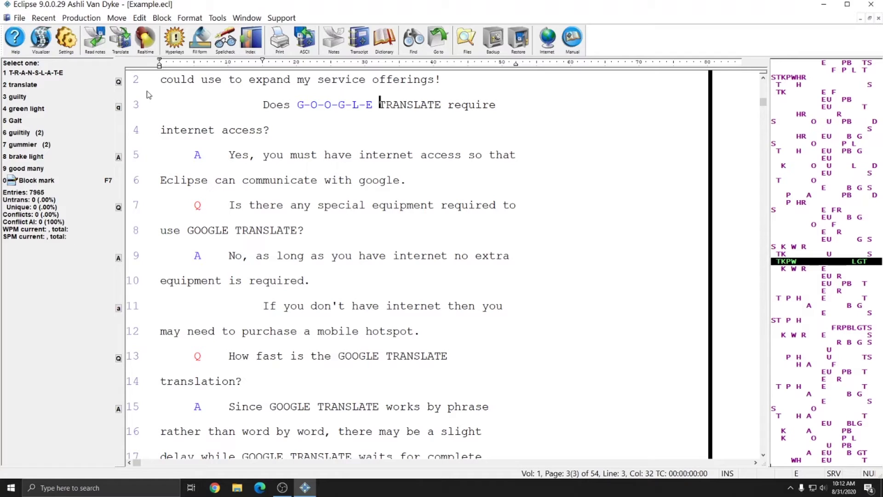
pyautogui.press('1')
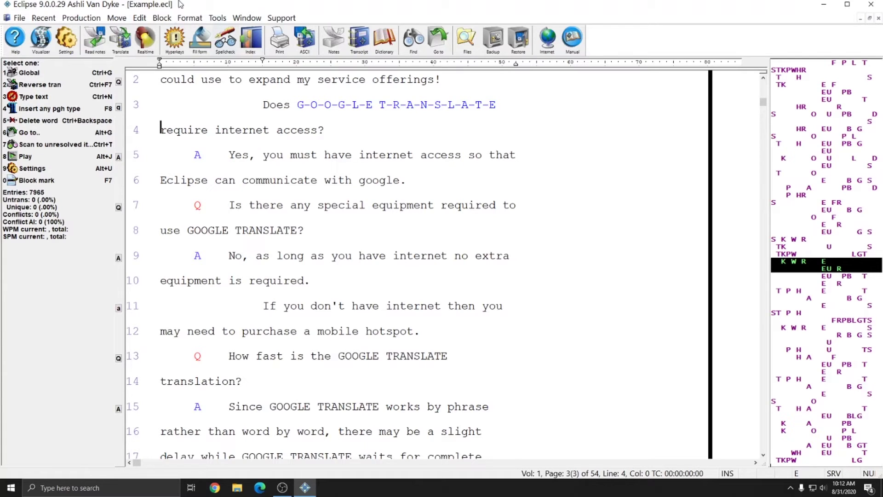
pyautogui.click(73, 18)
# Browse the production and formatting command menus, then return to the transcript
pyautogui.click(72, 18)
pyautogui.click(189, 18)
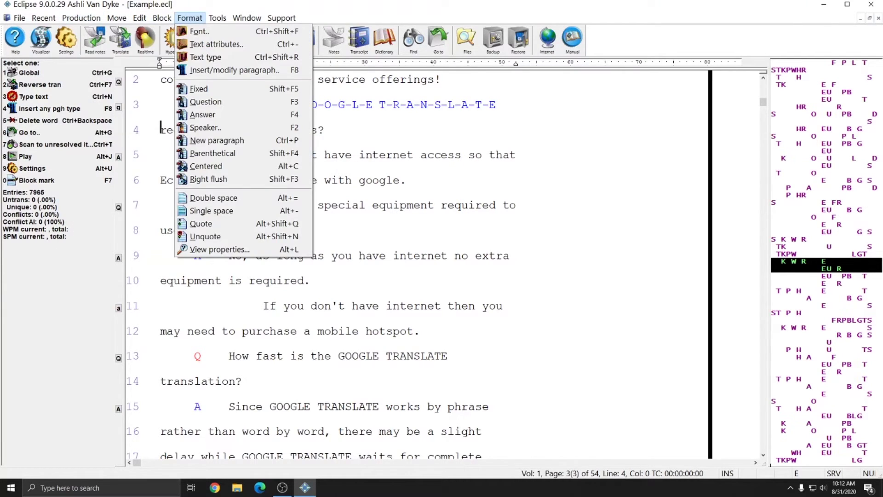
pyautogui.click(299, 307)
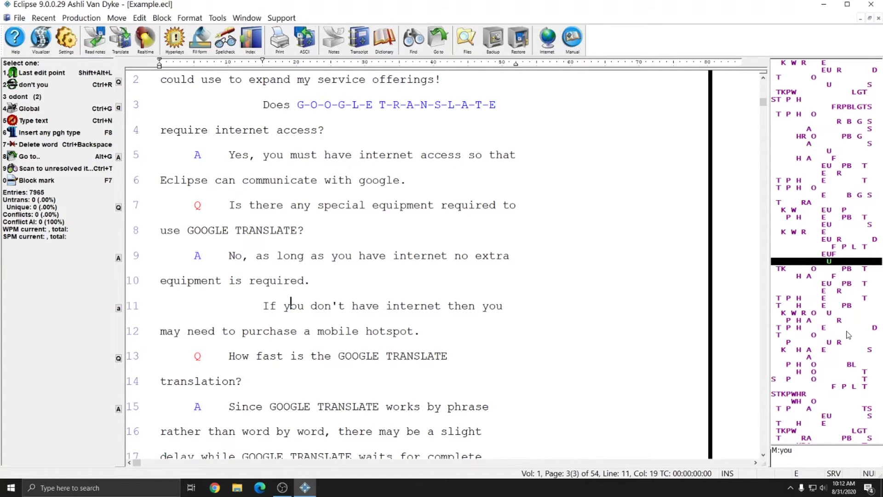
# View the notebar options from Settings > Display and from the notebar, closing both unchanged
pyautogui.click(69, 42)
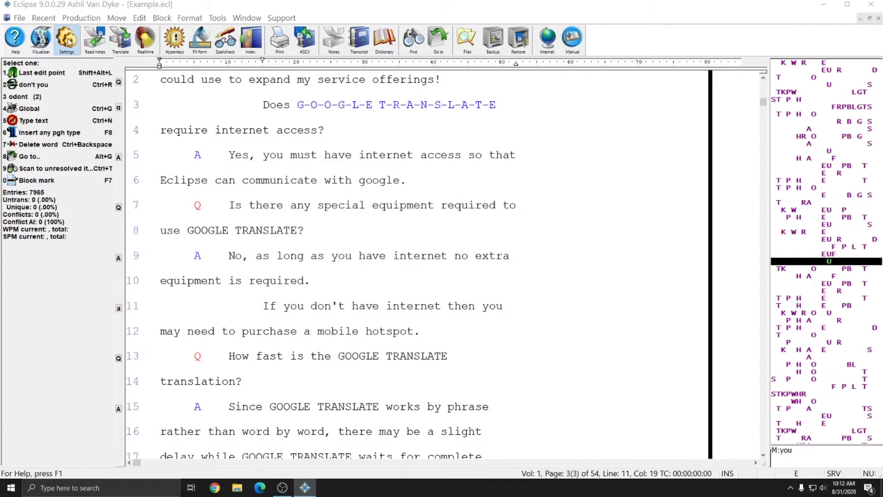
pyautogui.click(502, 180)
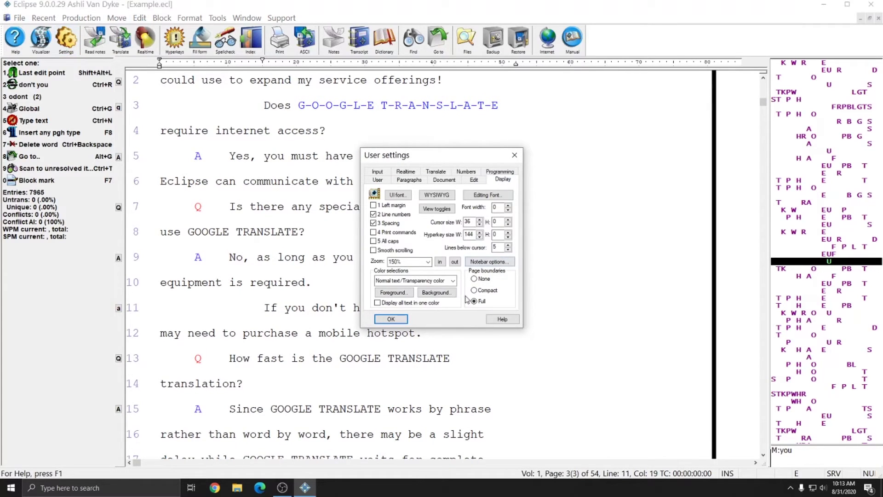
pyautogui.click(489, 261)
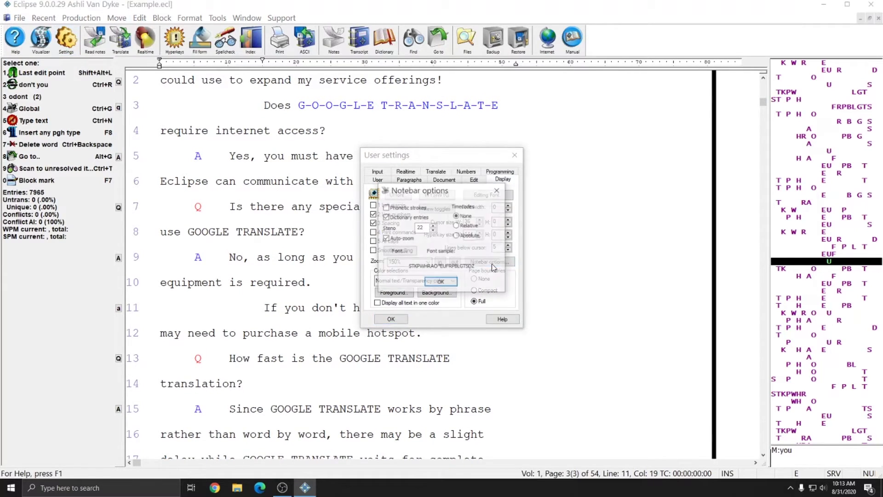
pyautogui.click(498, 190)
pyautogui.click(515, 155)
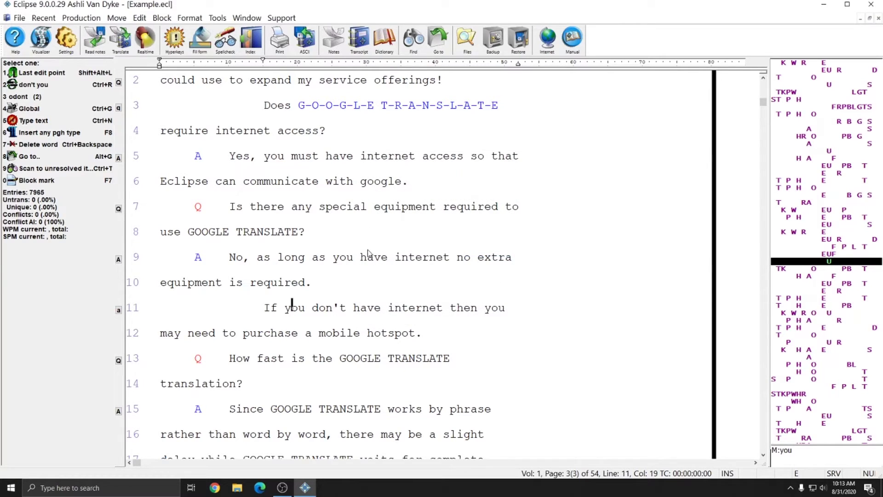
pyautogui.rightClick(822, 249)
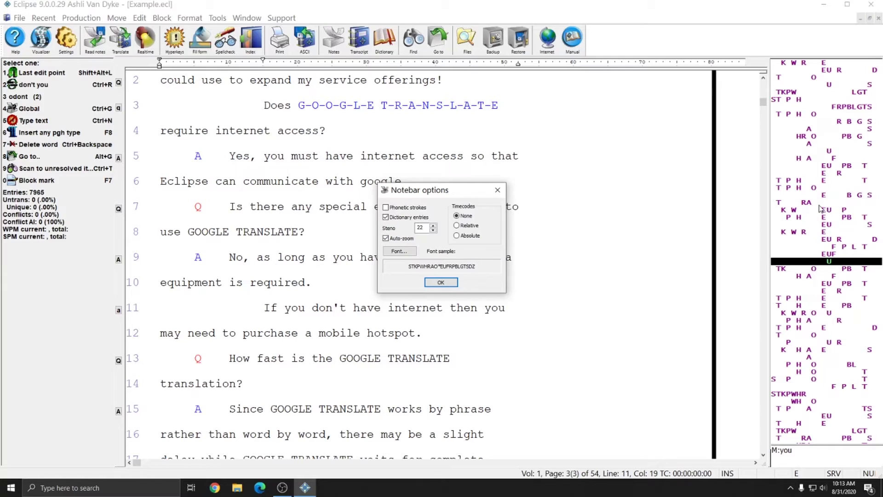
pyautogui.click(440, 285)
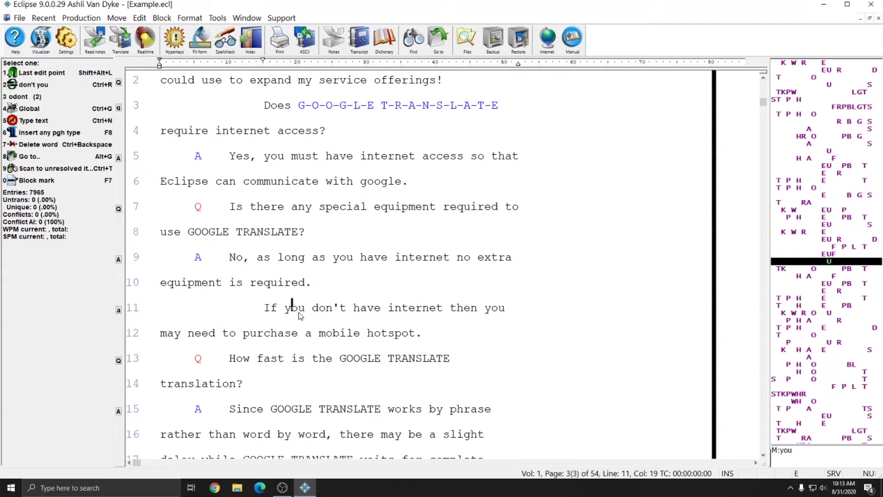
pyautogui.hotkey('ctrl', 'Left')
pyautogui.hotkey('ctrl', 'Left')
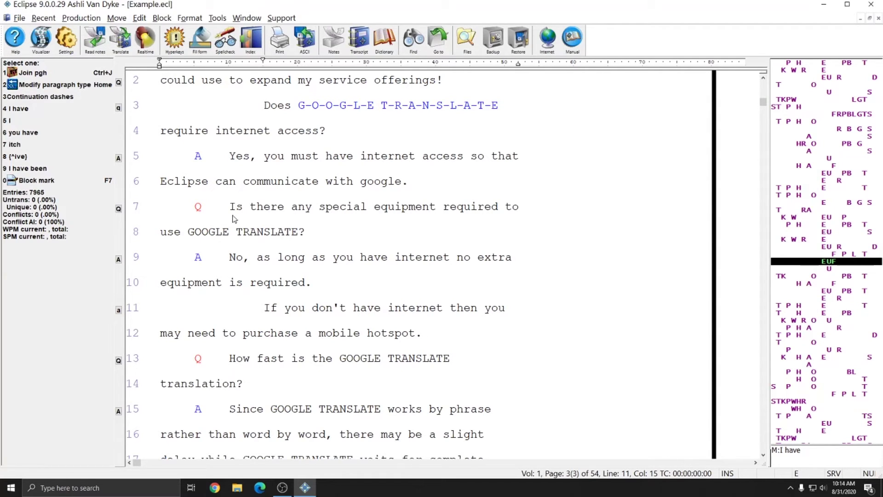
pyautogui.click(41, 18)
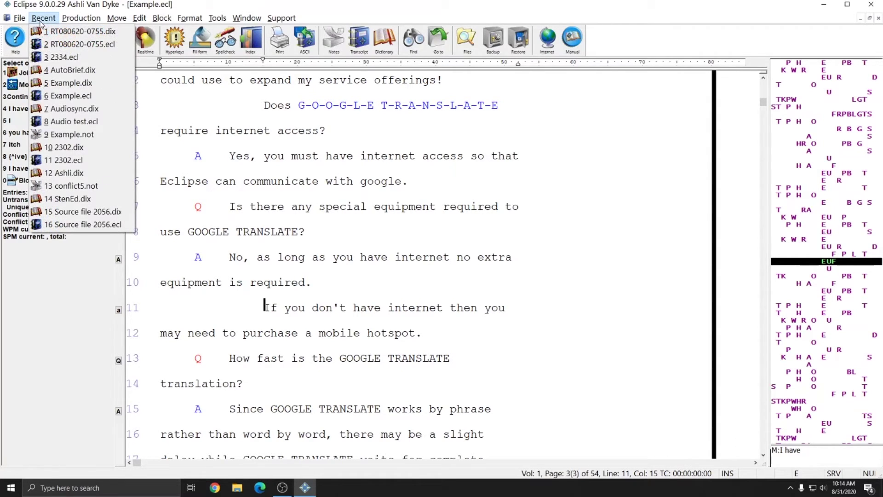
pyautogui.click(71, 53)
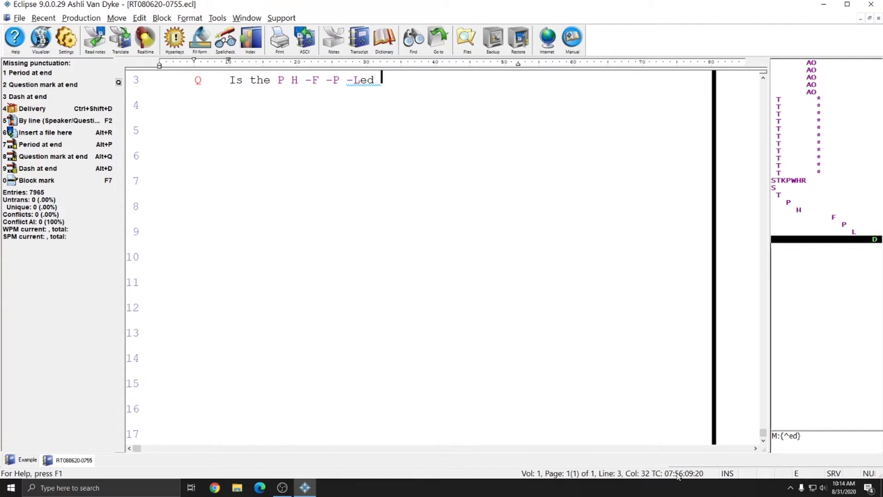
pyautogui.hotkey('ctrl', 'Tab')
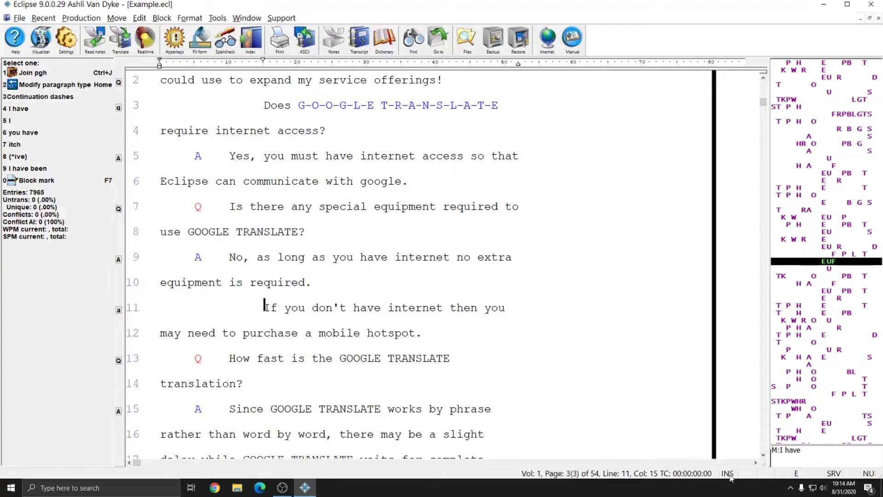
# Toggle the status bar's INS/OVR indicator to overtype mode and back to insert mode
pyautogui.click(726, 474)
pyautogui.click(726, 475)
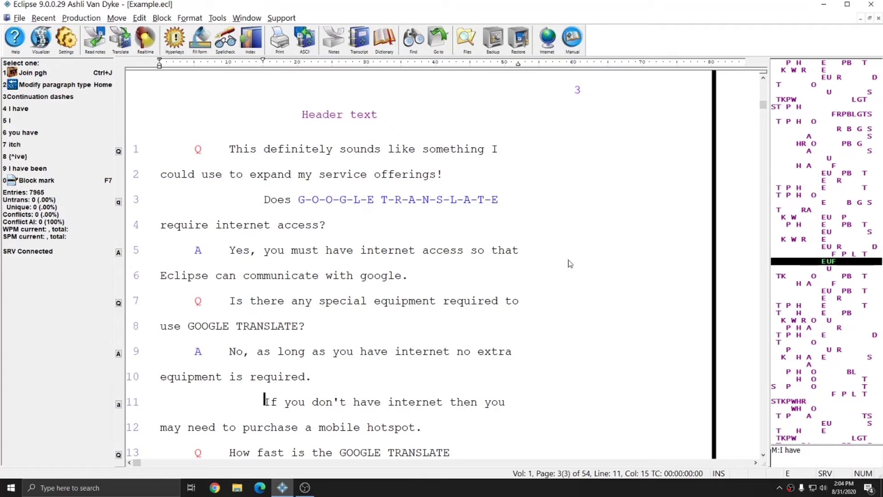
# Close the Example transcript and open the RT081020-1118.not note file
pyautogui.hotkey('ctrl', 'F4')
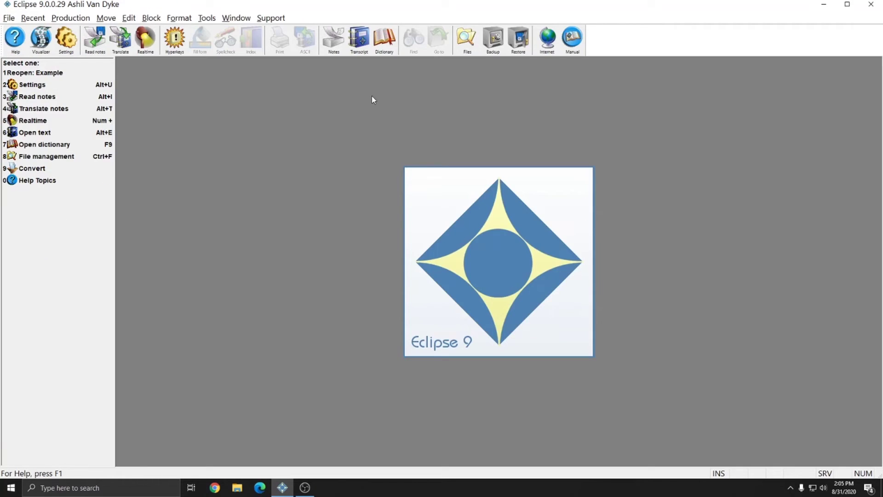
pyautogui.click(334, 39)
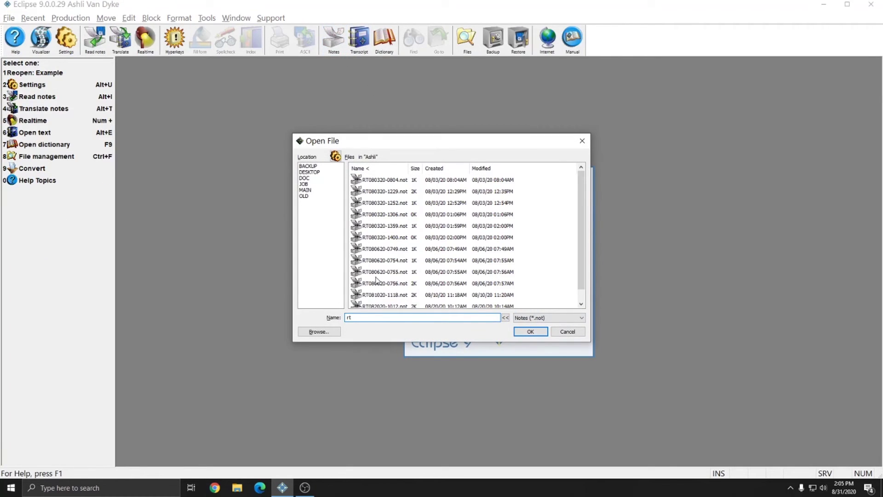
pyautogui.doubleClick(385, 294)
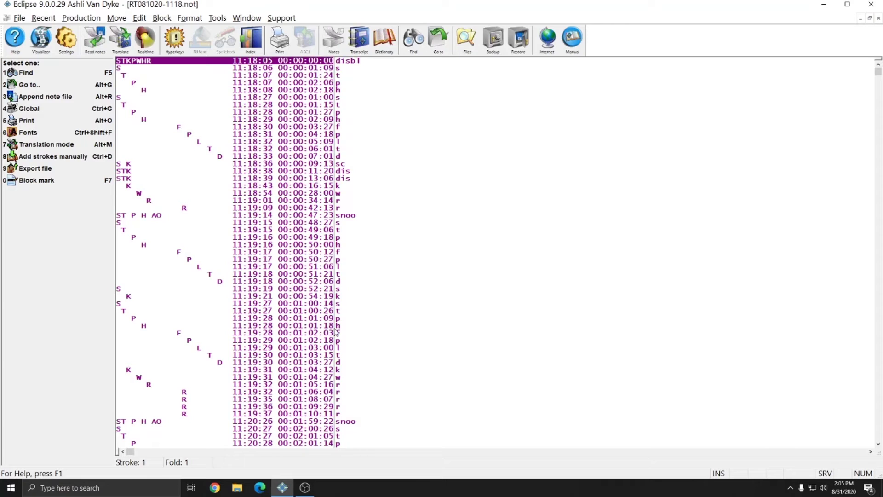
# Inspect the P, T, W and R stroke lines, then close the notes and bring up the dictionary files
pyautogui.click(278, 320)
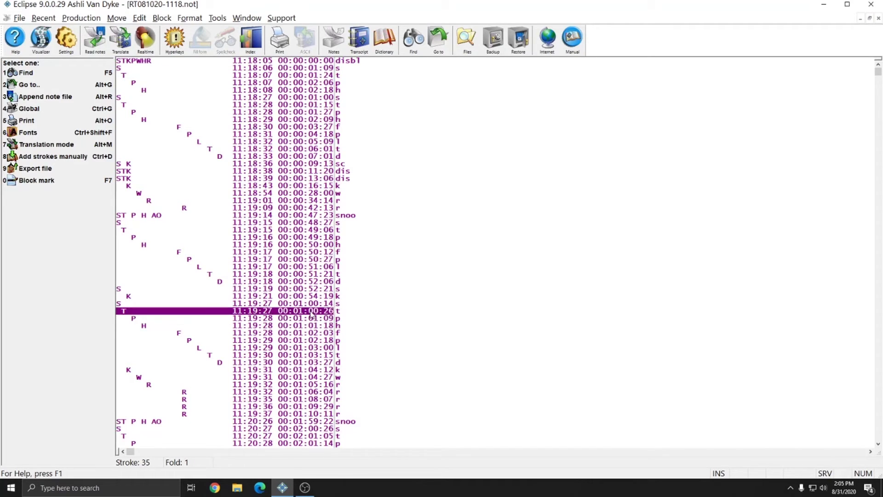
pyautogui.click(305, 312)
pyautogui.click(300, 193)
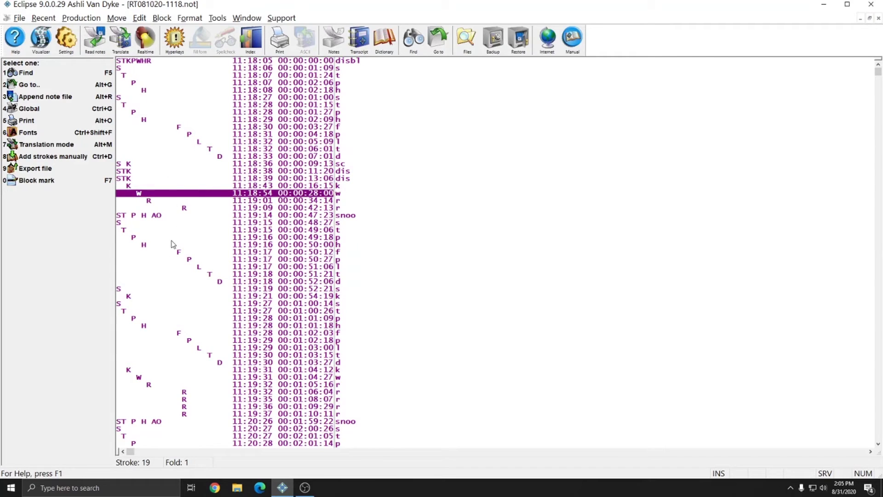
pyautogui.click(174, 400)
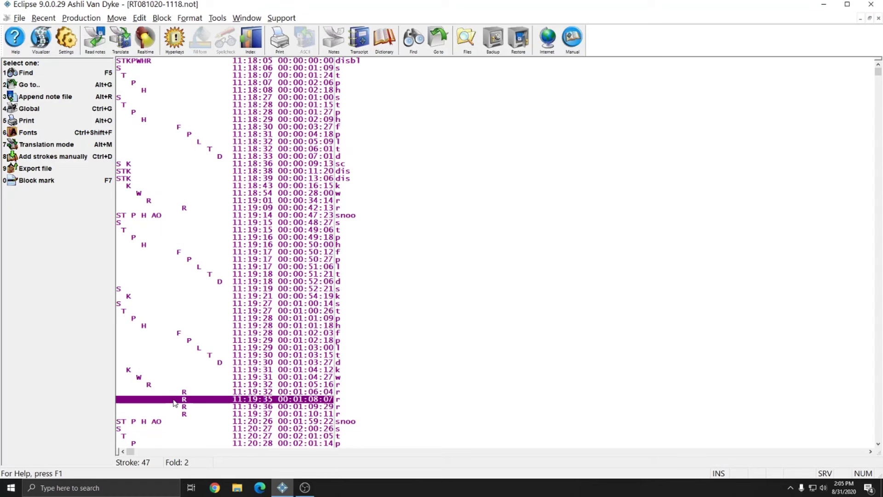
pyautogui.scroll(-5, 175, 400)
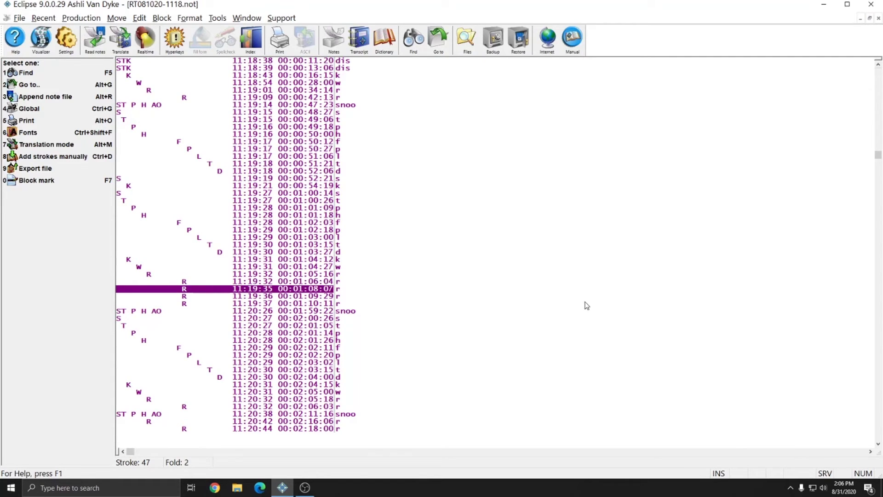
pyautogui.hotkey('ctrl', 'F4')
pyautogui.click(384, 39)
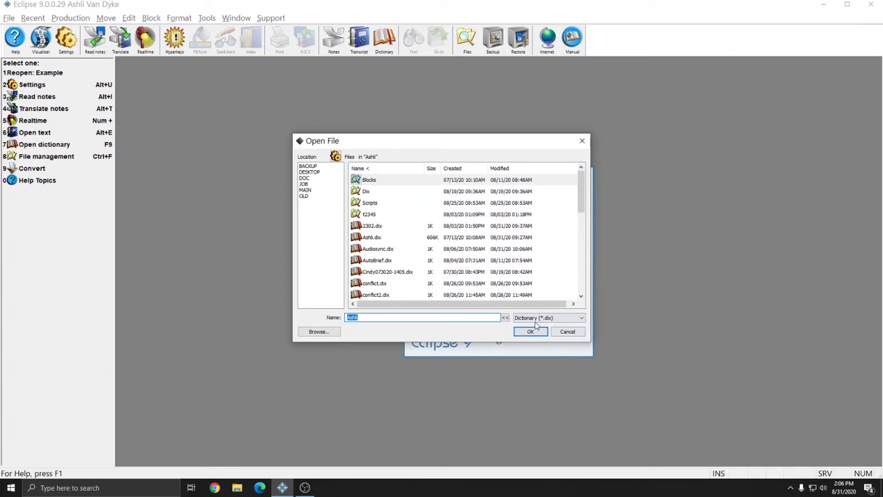
# Load the Ashli.dix dictionary and browse entries such as -FL {^ful}, everglade and ultramarine
pyautogui.click(531, 331)
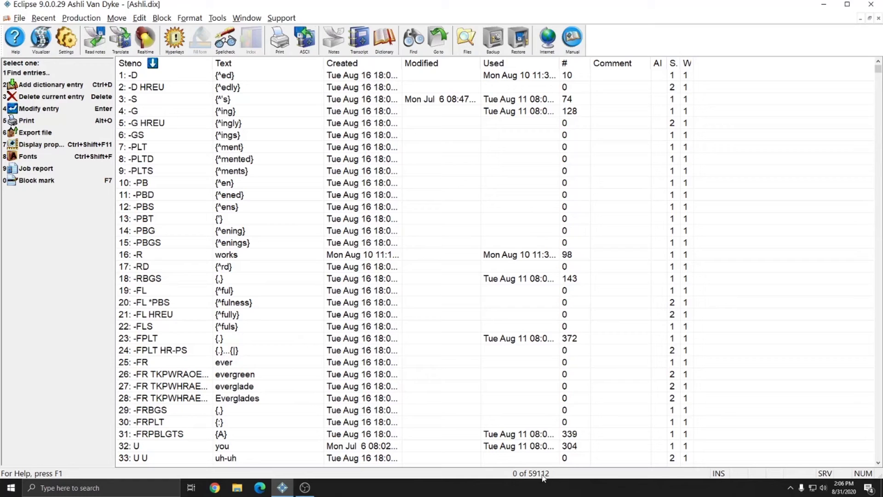
pyautogui.click(380, 291)
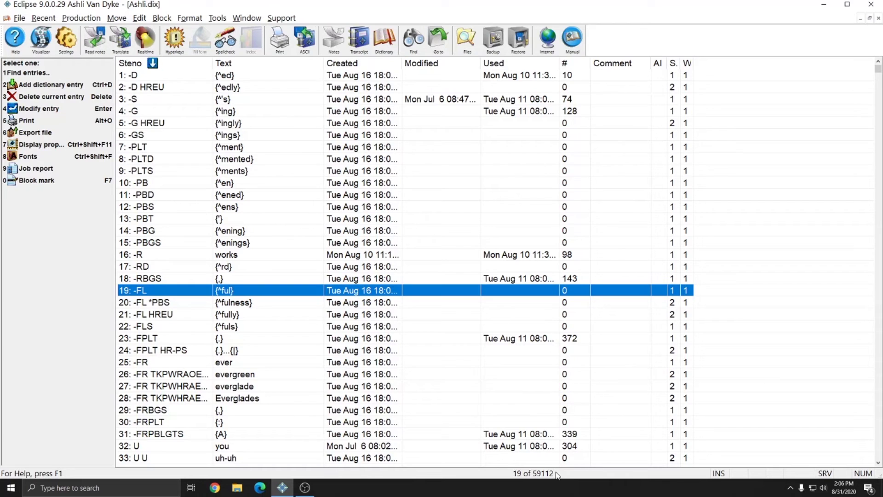
pyautogui.click(333, 389)
pyautogui.scroll(-8, 340, 392)
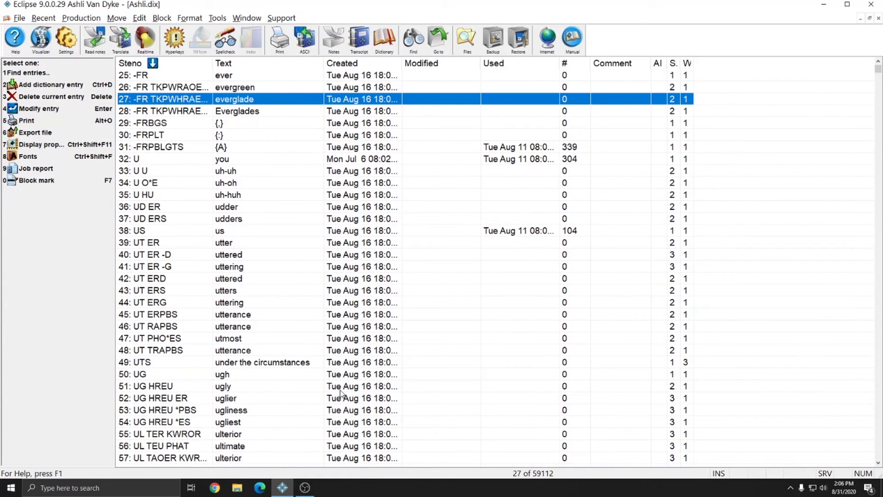
pyautogui.scroll(-6, 340, 393)
pyautogui.click(344, 386)
pyautogui.scroll(-13, 346, 384)
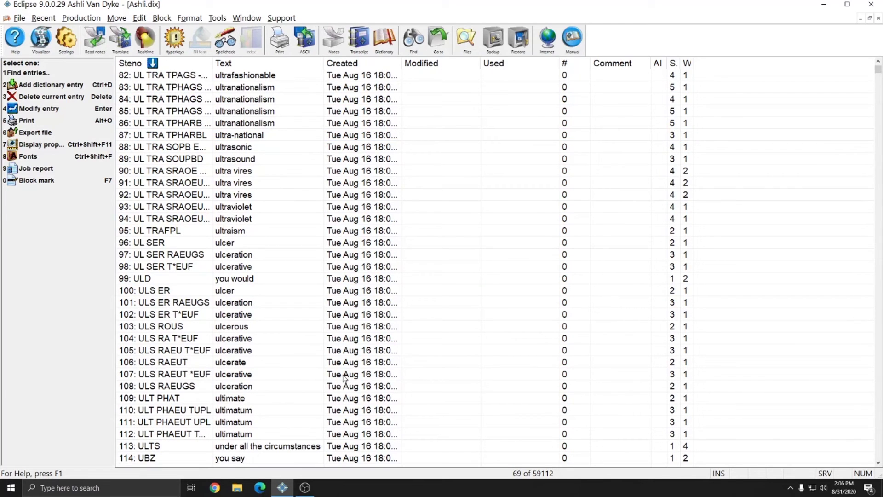
pyautogui.scroll(8, 370, 354)
pyautogui.scroll(5, 368, 352)
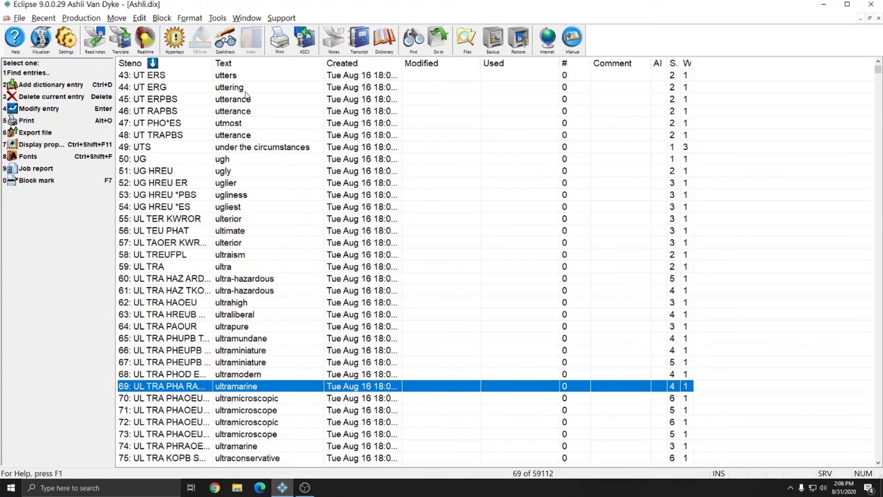